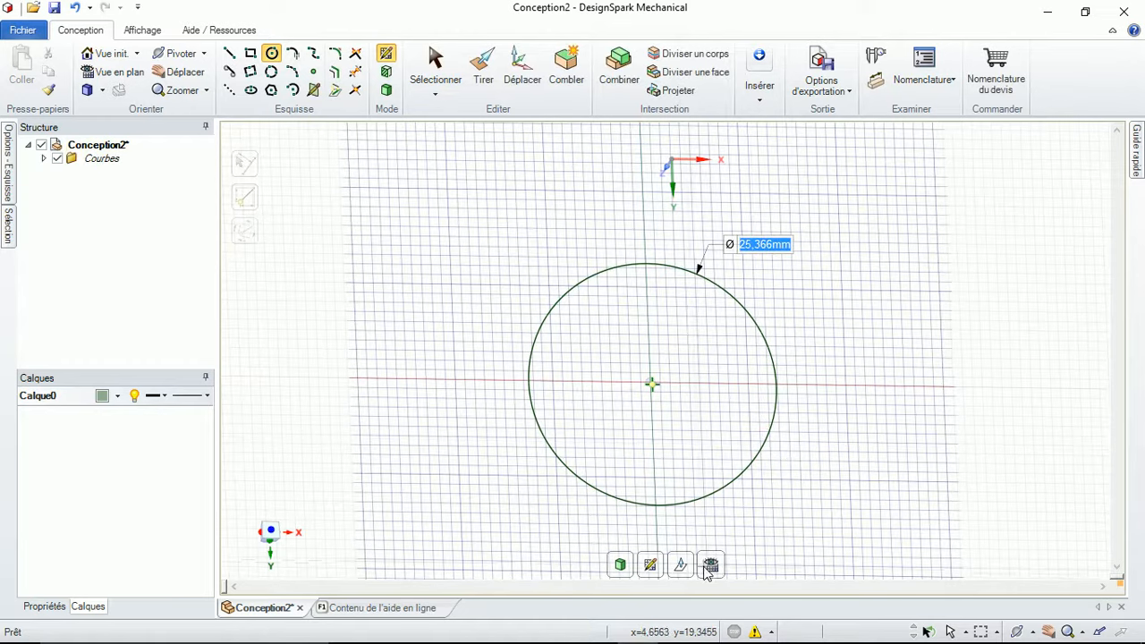
Sketch a small circle about 5.4 mm in diameter on the vertical axis, overlapping the large circle's upper edge.
left_click(711, 564)
scroll(720, 250, "up", 2)
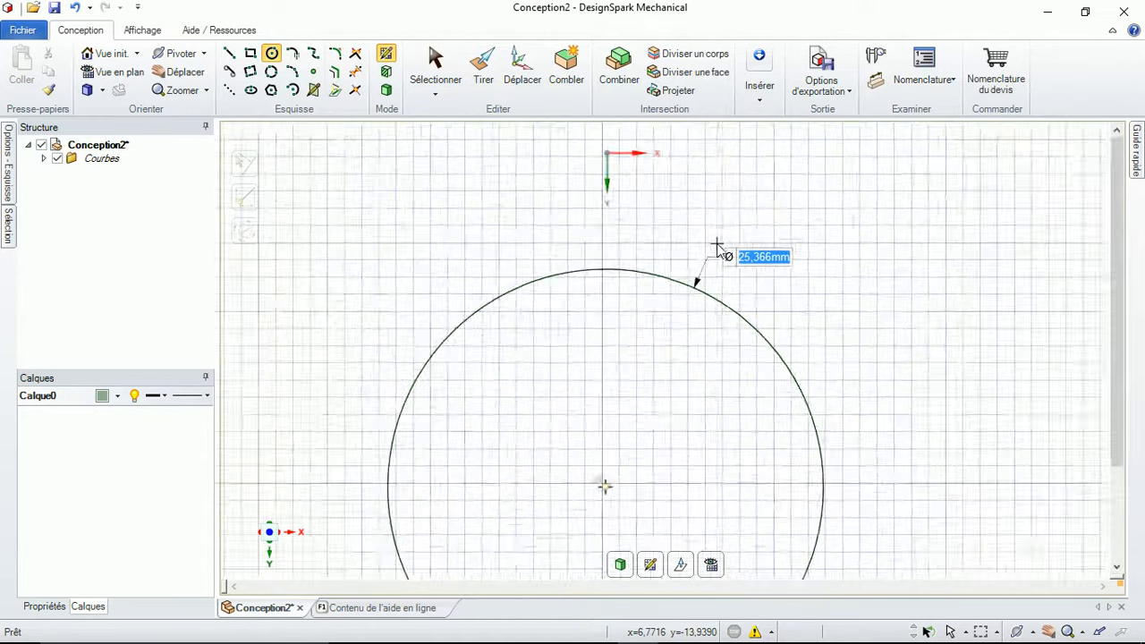
scroll(721, 250, "down", 3)
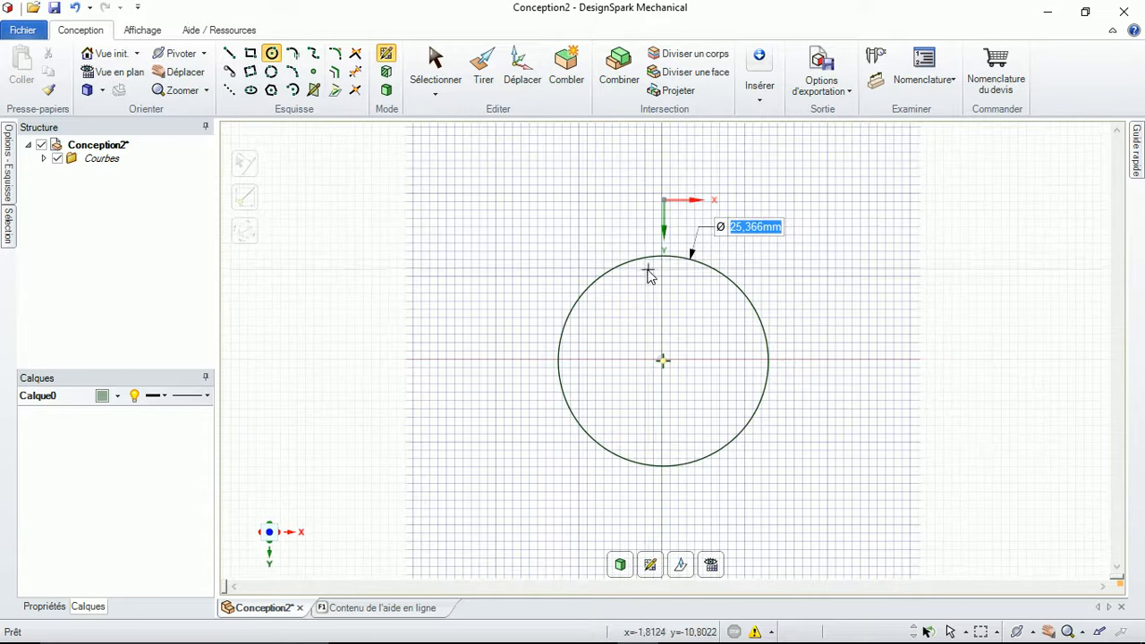
left_click(663, 269)
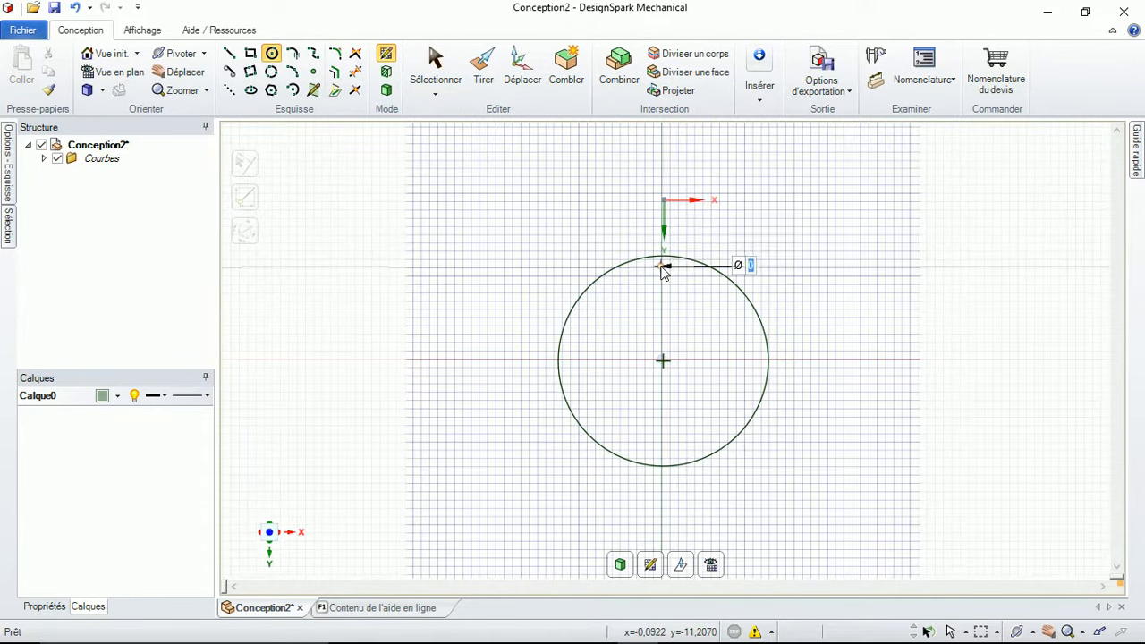
left_click(662, 266)
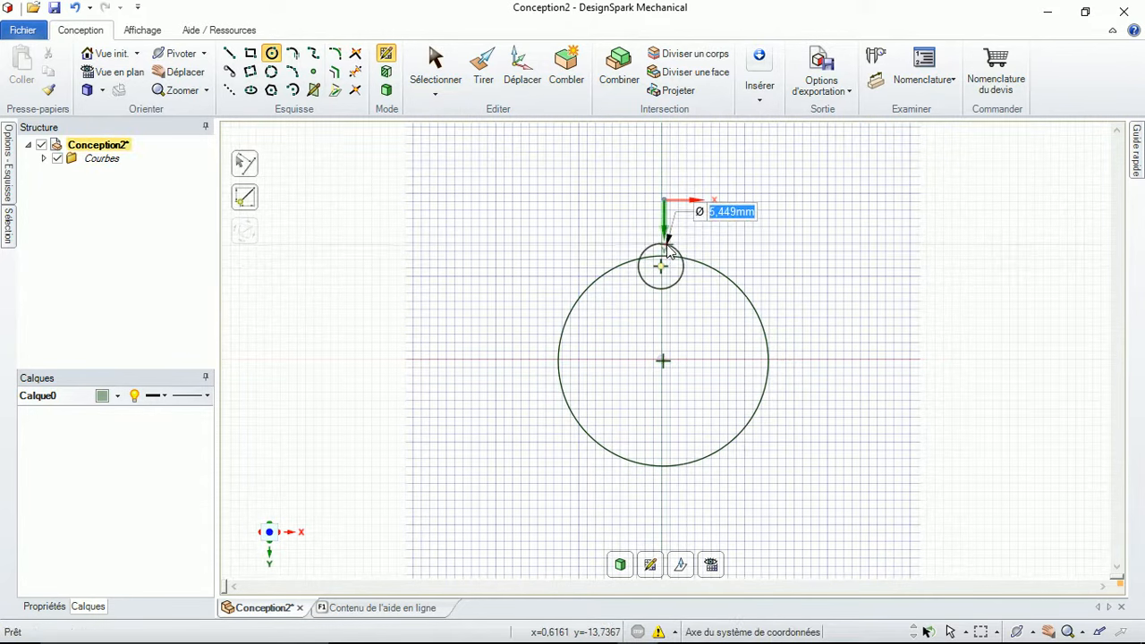
Move the small circle about 2.12 mm outward along the vertical axis, keeping it overlapping the large circle.
left_click(523, 69)
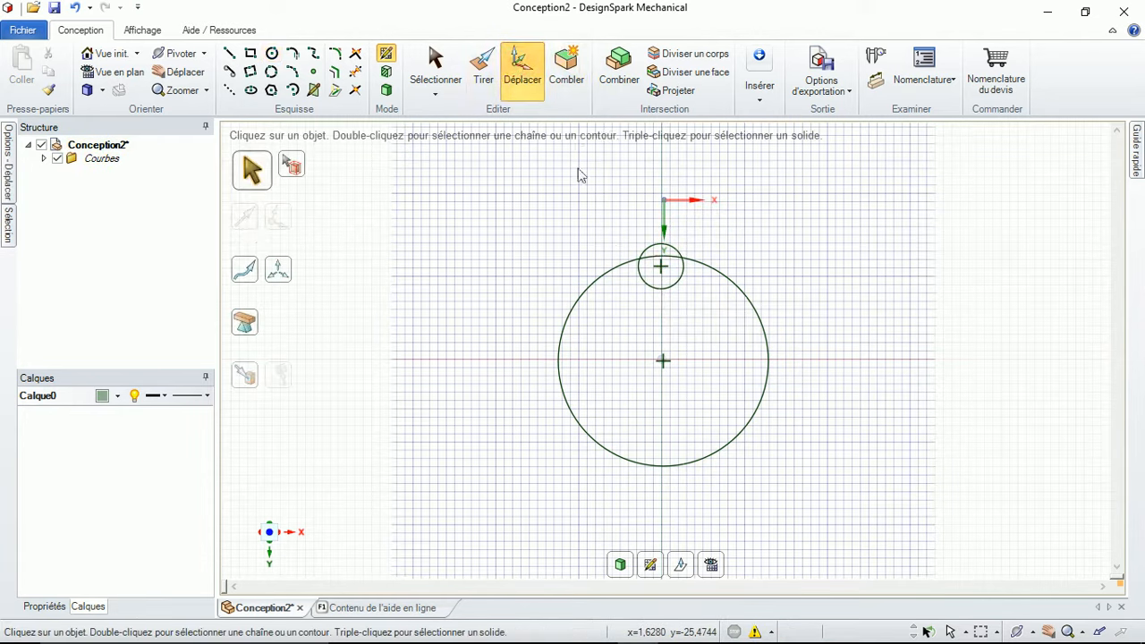
left_click(645, 282)
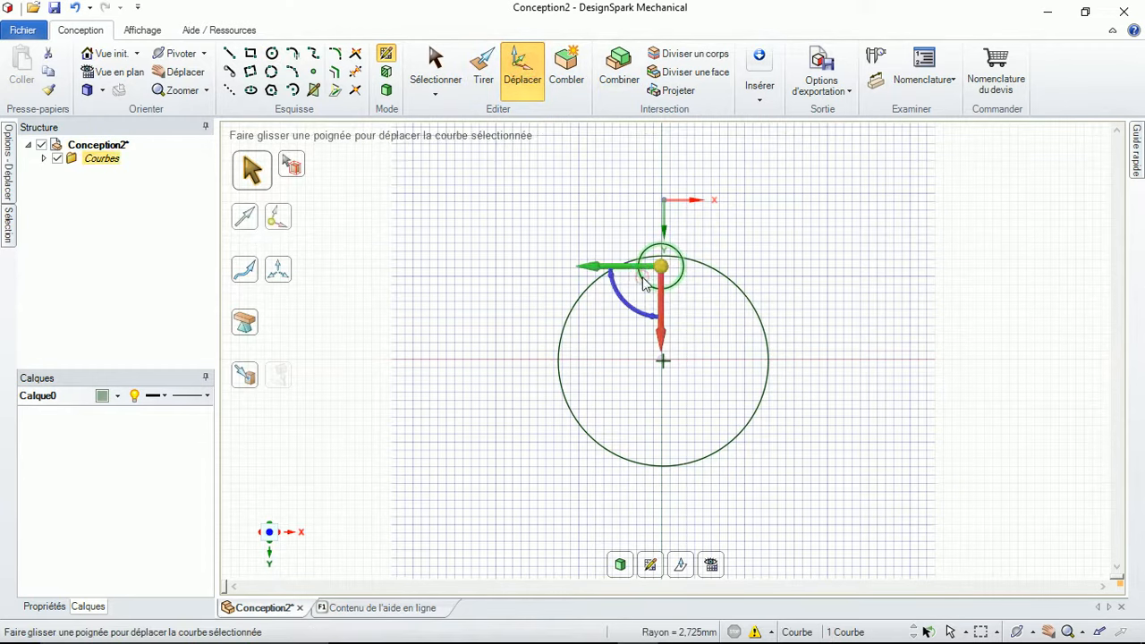
left_click(659, 335)
left_click_drag(659, 336, 663, 325)
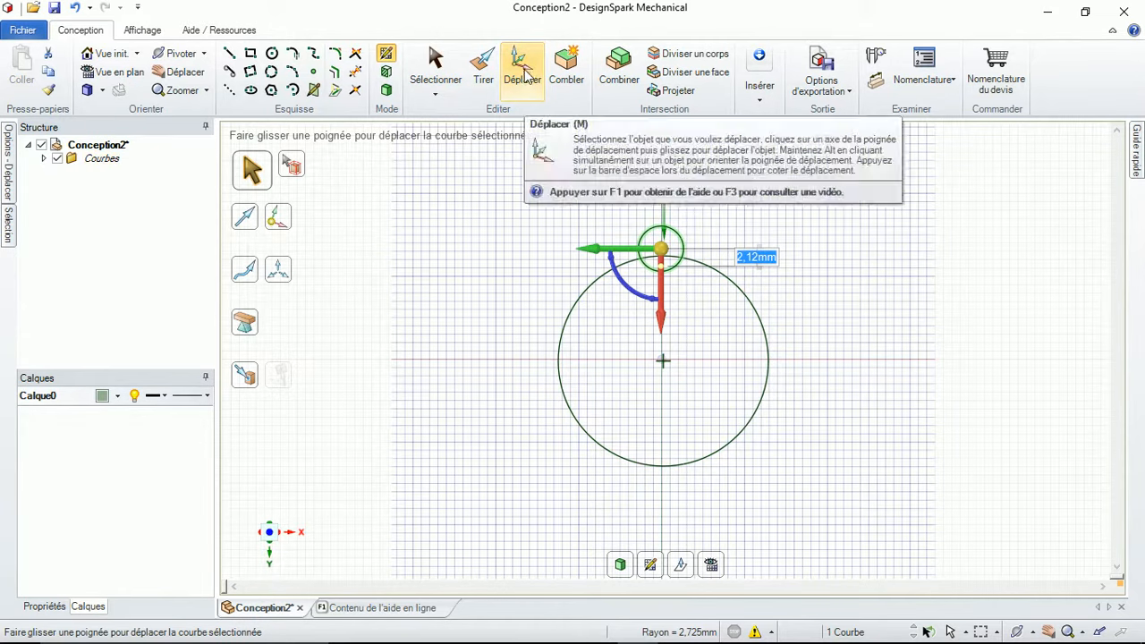
Anchor the move handle at the large circle's centre and rotate a copy of the small circle to create a circular pattern.
left_click(9, 167)
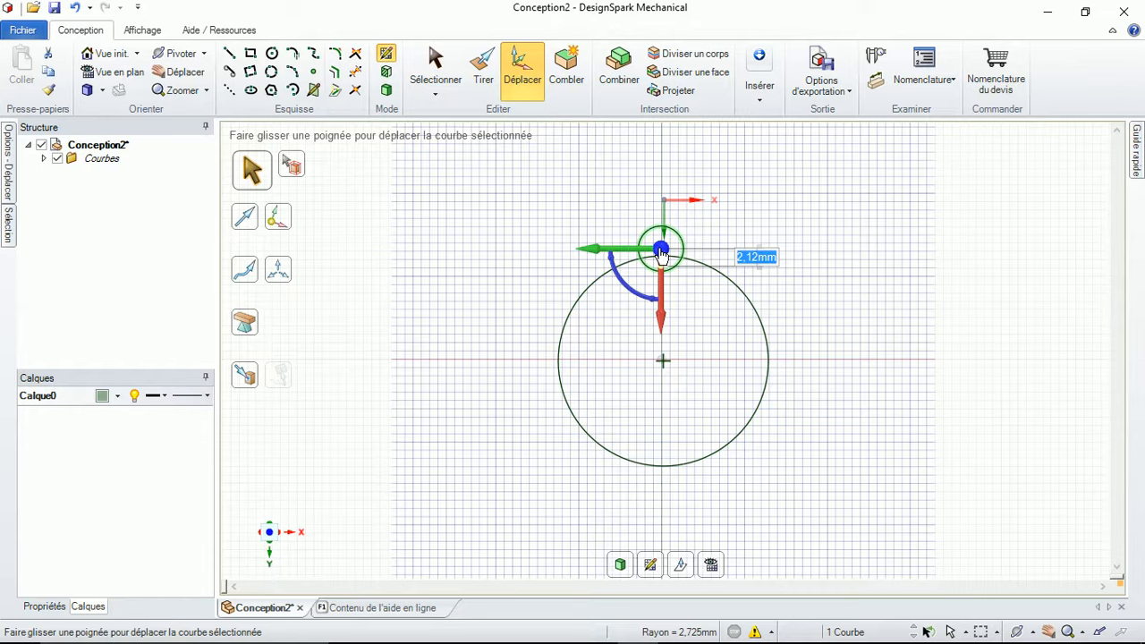
left_click_drag(660, 251, 663, 362)
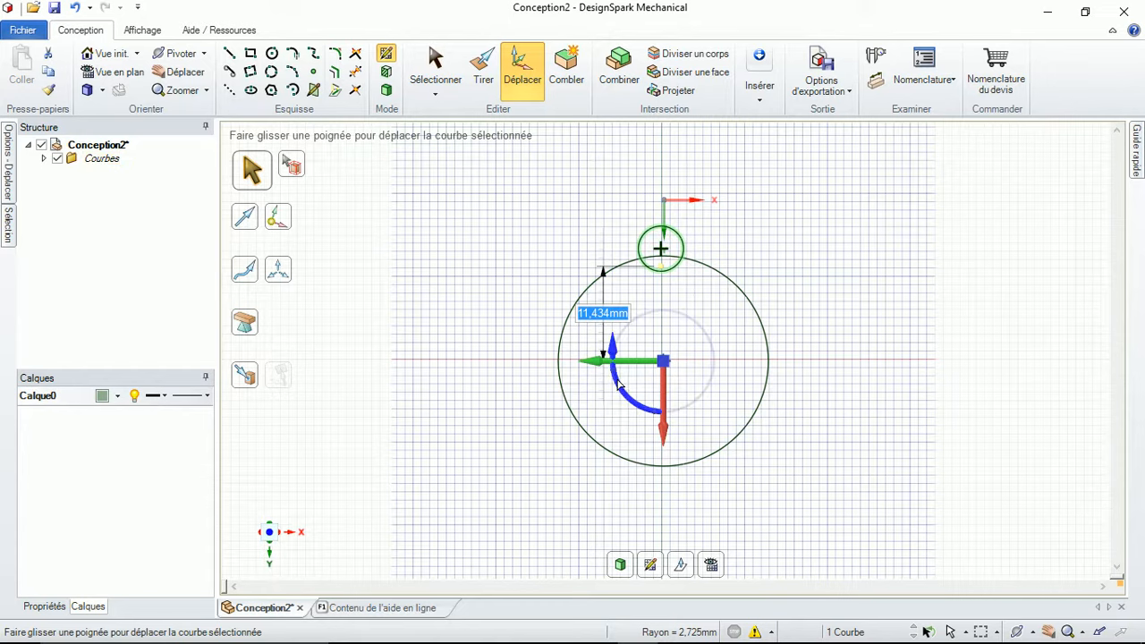
left_click_drag(617, 380, 653, 420, "ctrl")
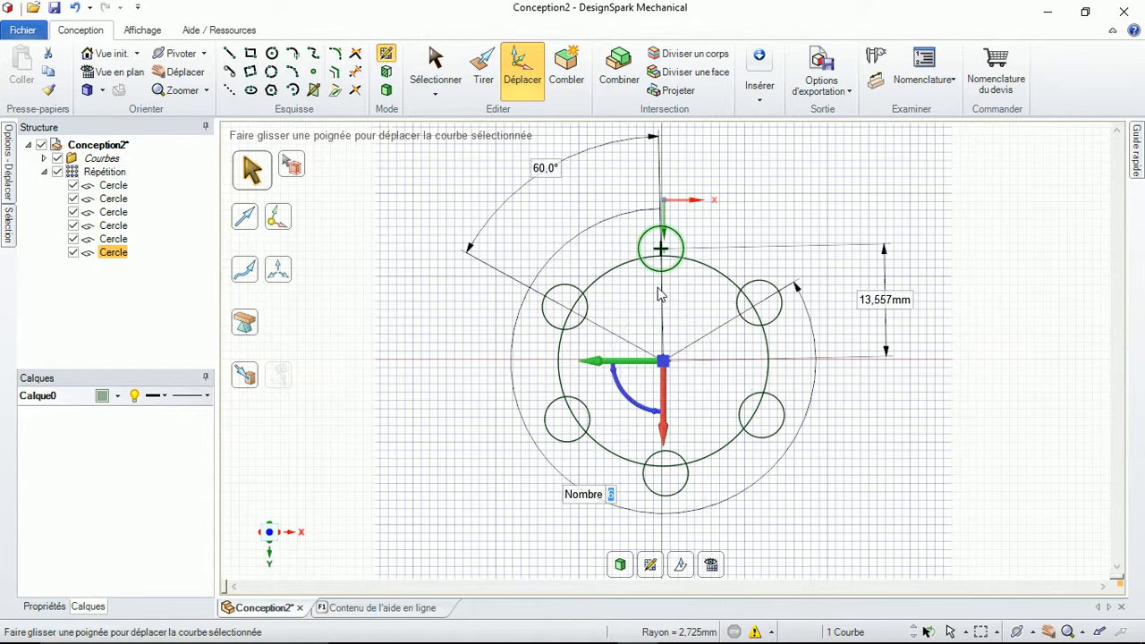
Try a pattern count of 8 small circles and settle on 12 around the large circle.
left_click(613, 495)
type("8")
key("Return")
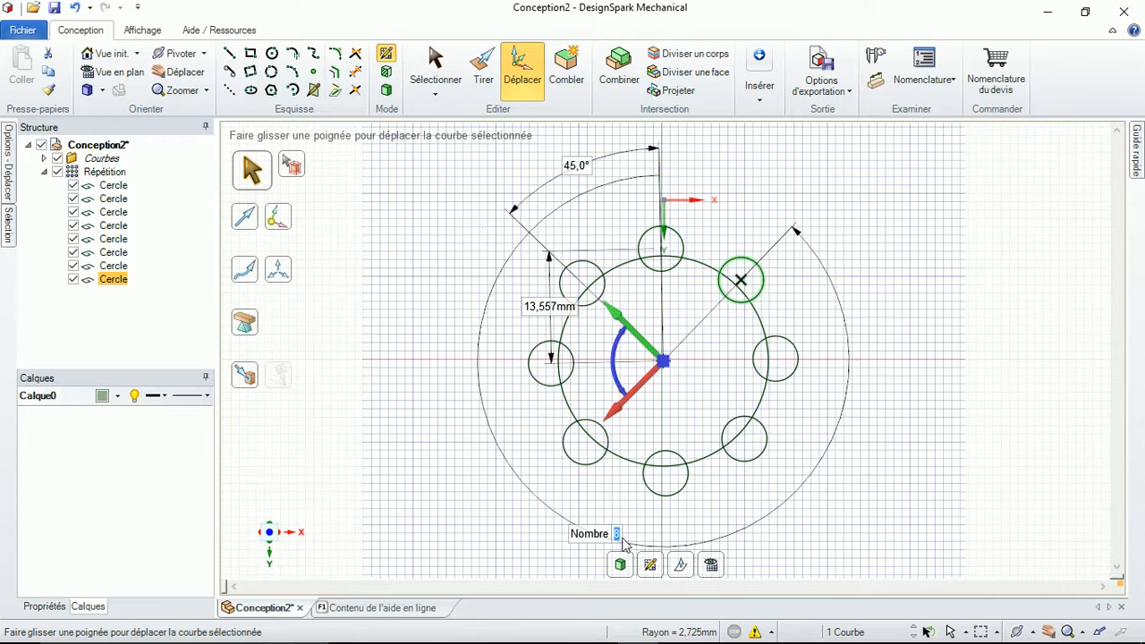
type("12")
key("Return")
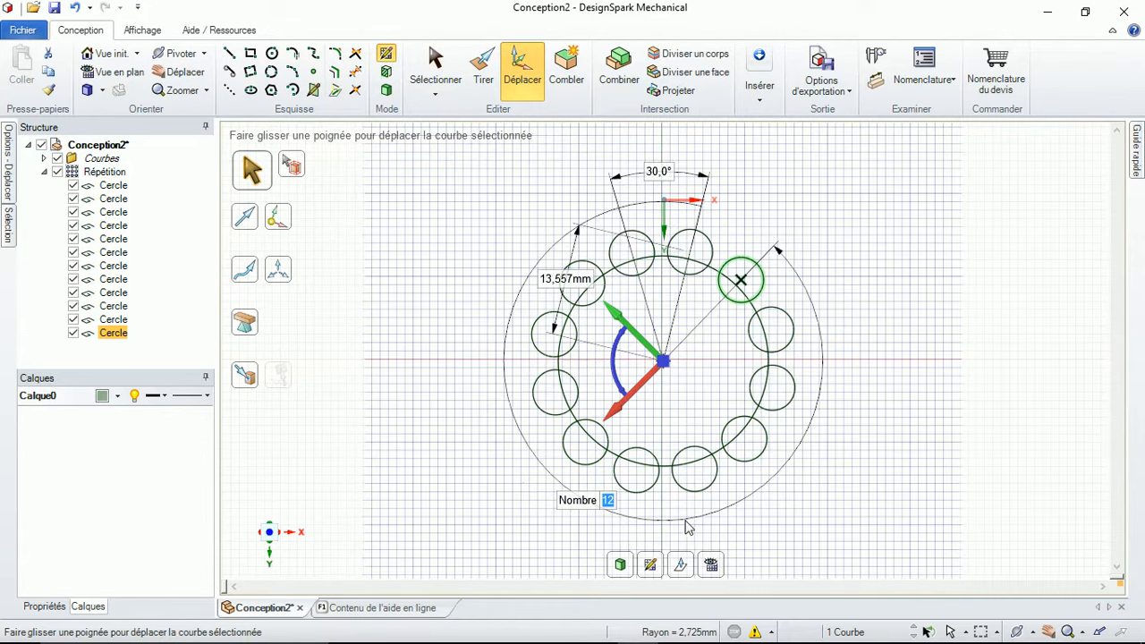
Extrude the central scalloped face about 14.6 mm into a solid and delete the leftover sketch surface.
left_click(620, 564)
middle_click_drag(573, 534, 572, 365)
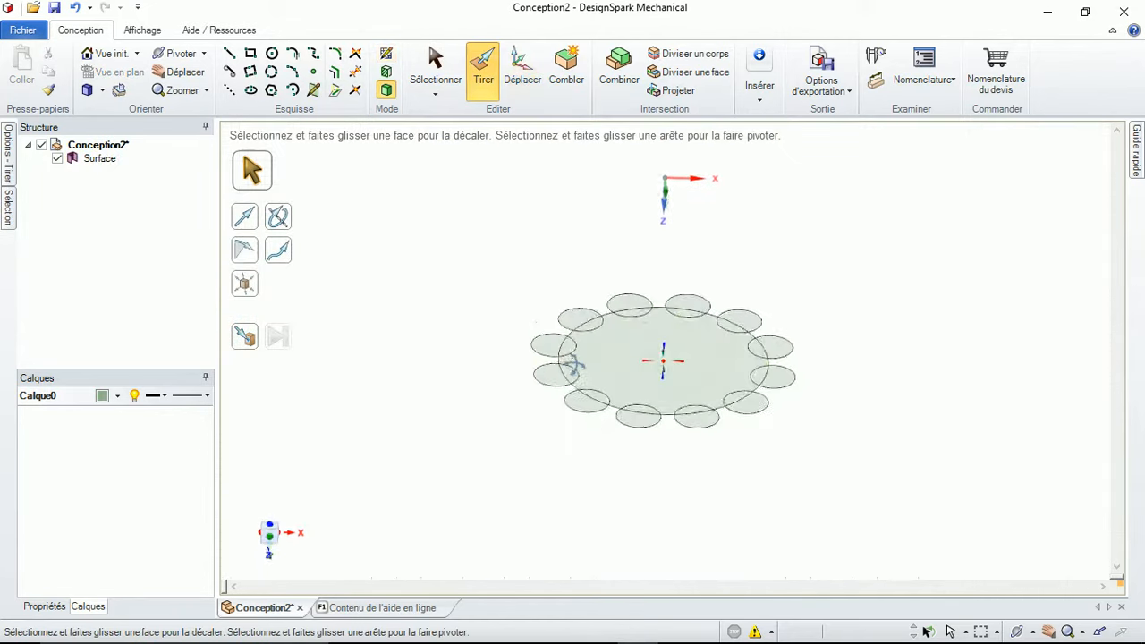
left_click(662, 375)
left_click(667, 376)
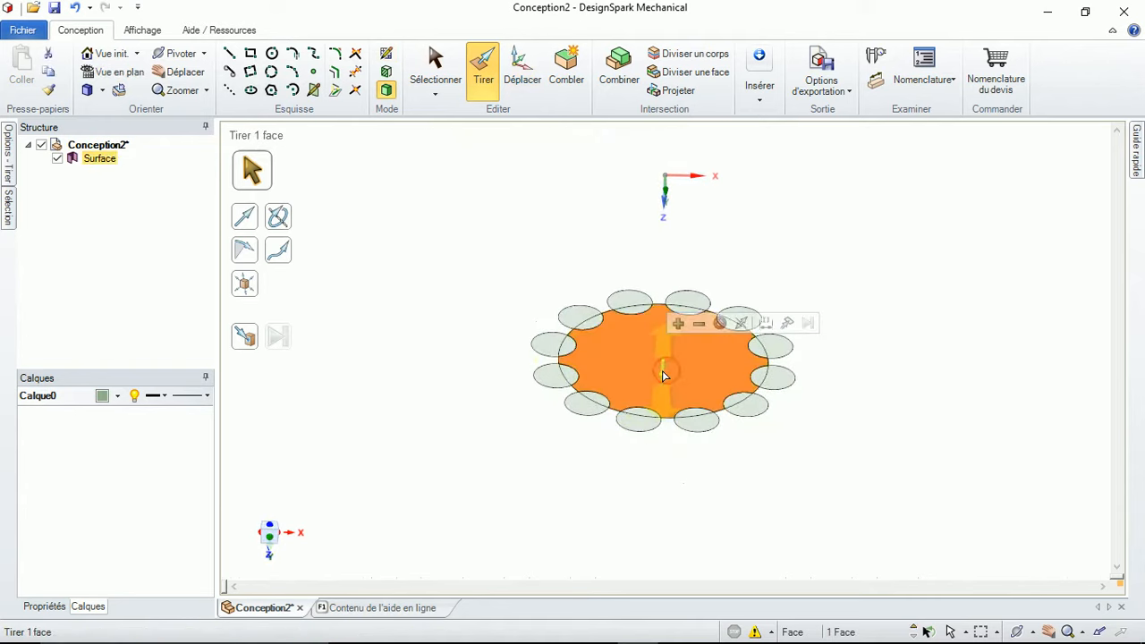
left_click_drag(667, 374, 678, 277)
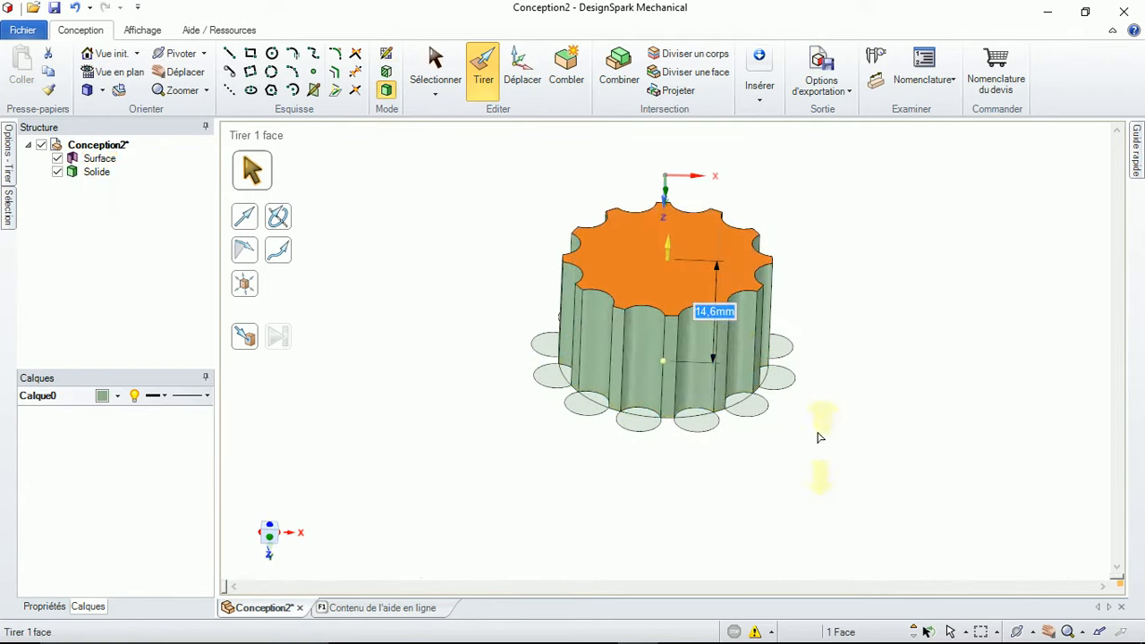
right_click(106, 161)
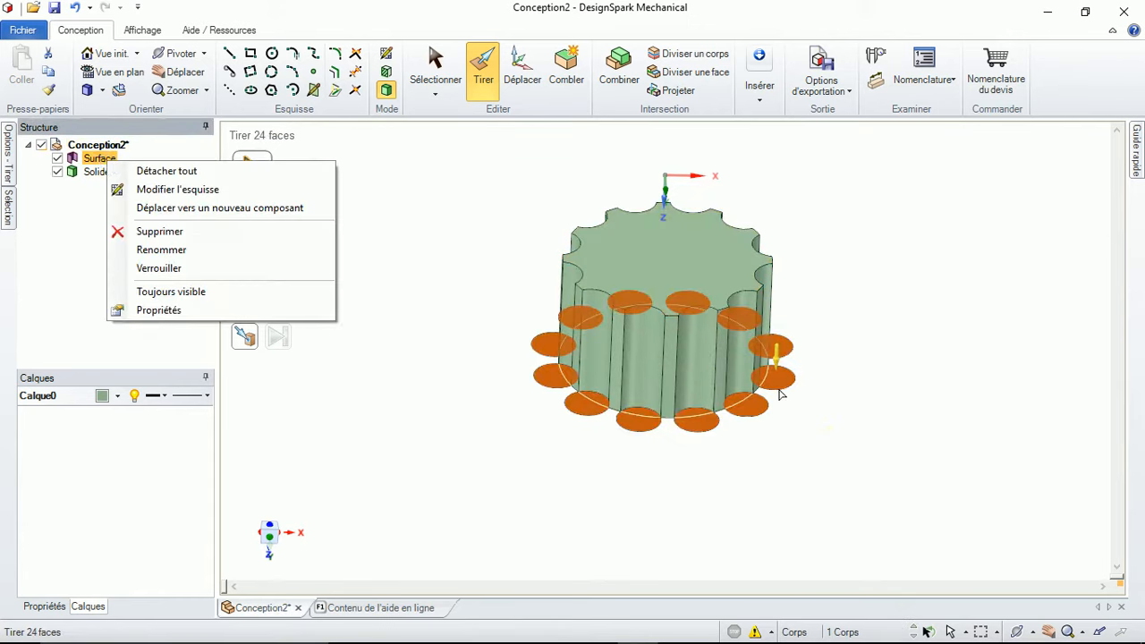
left_click(148, 233)
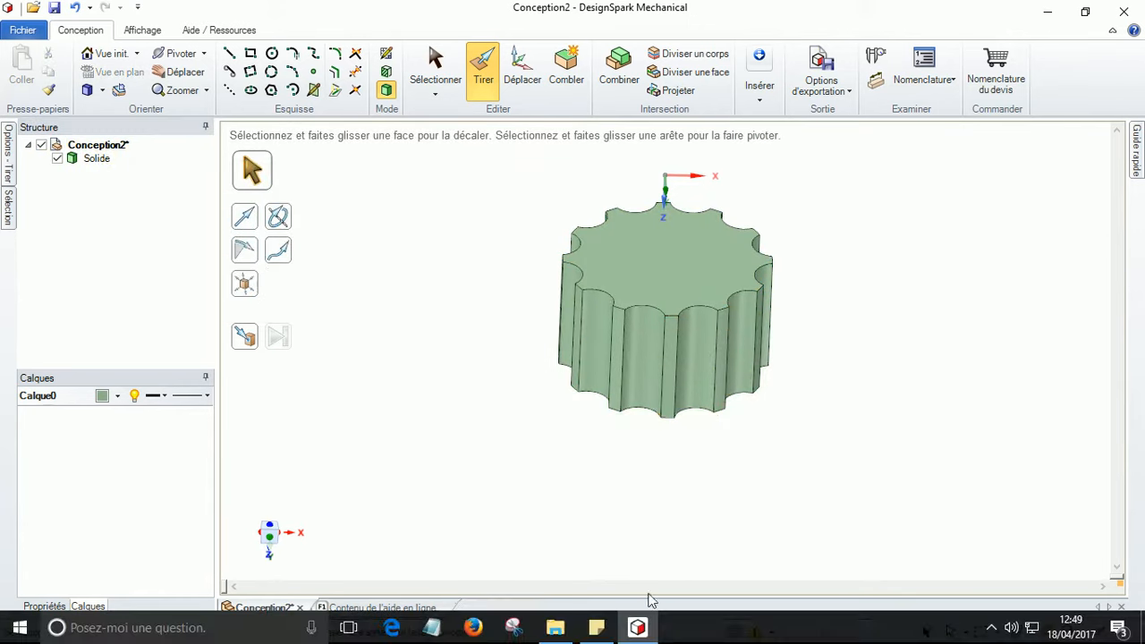
Sketch a concentric circle about 16.9 mm in diameter on the toothed solid's upper face.
left_click(687, 262)
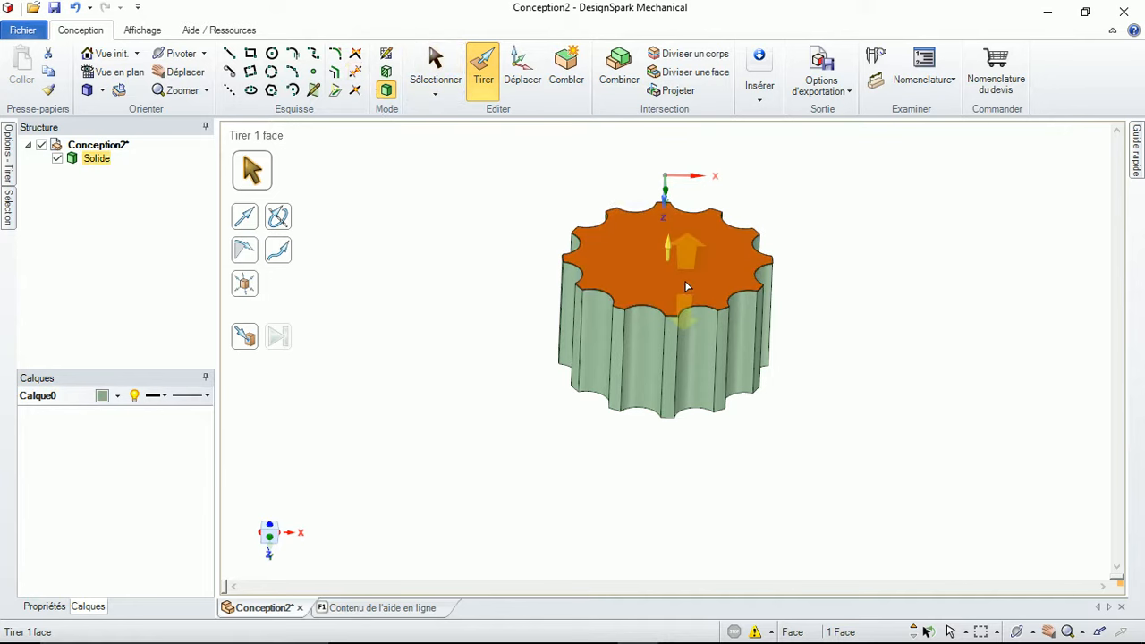
left_click(387, 53)
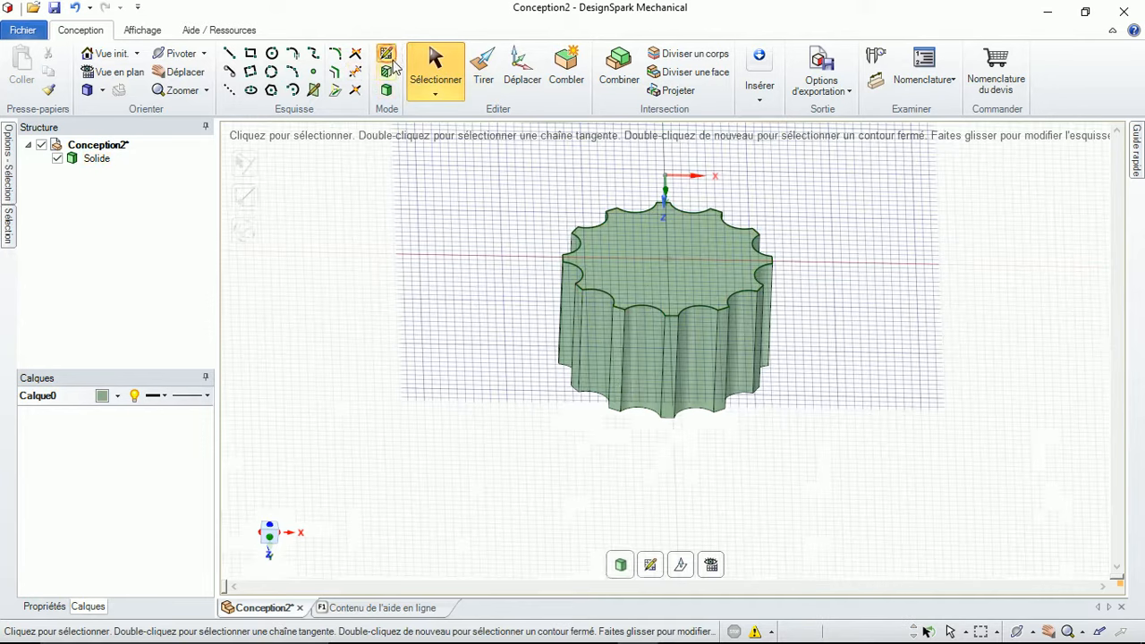
left_click(712, 567)
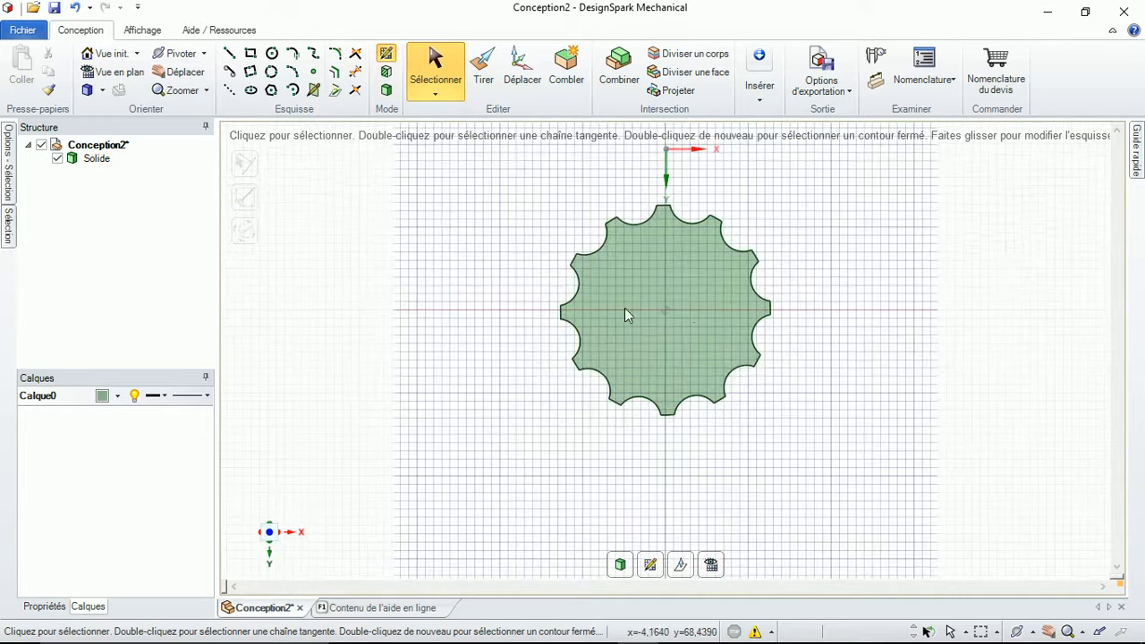
scroll(689, 311, "up", 2)
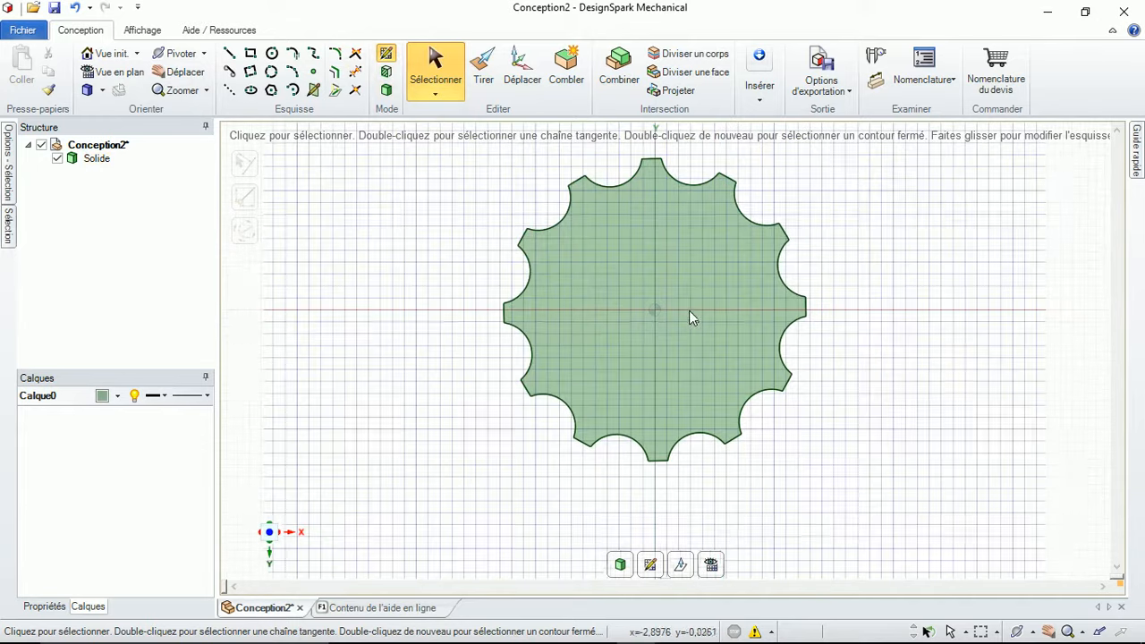
left_click(272, 53)
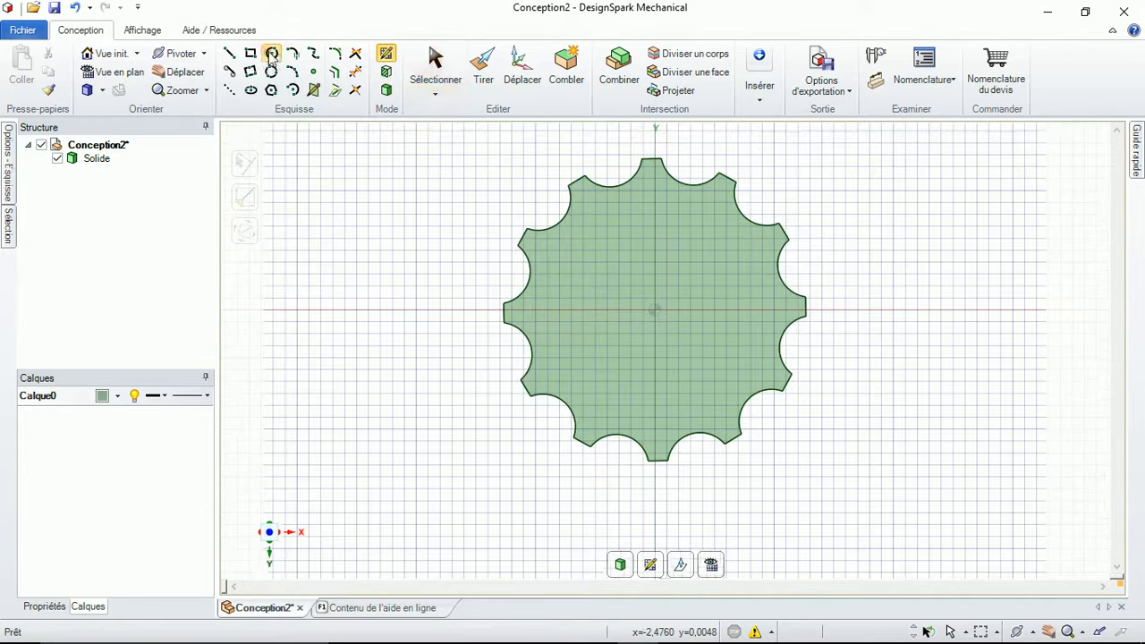
left_click(655, 311)
left_click(729, 379)
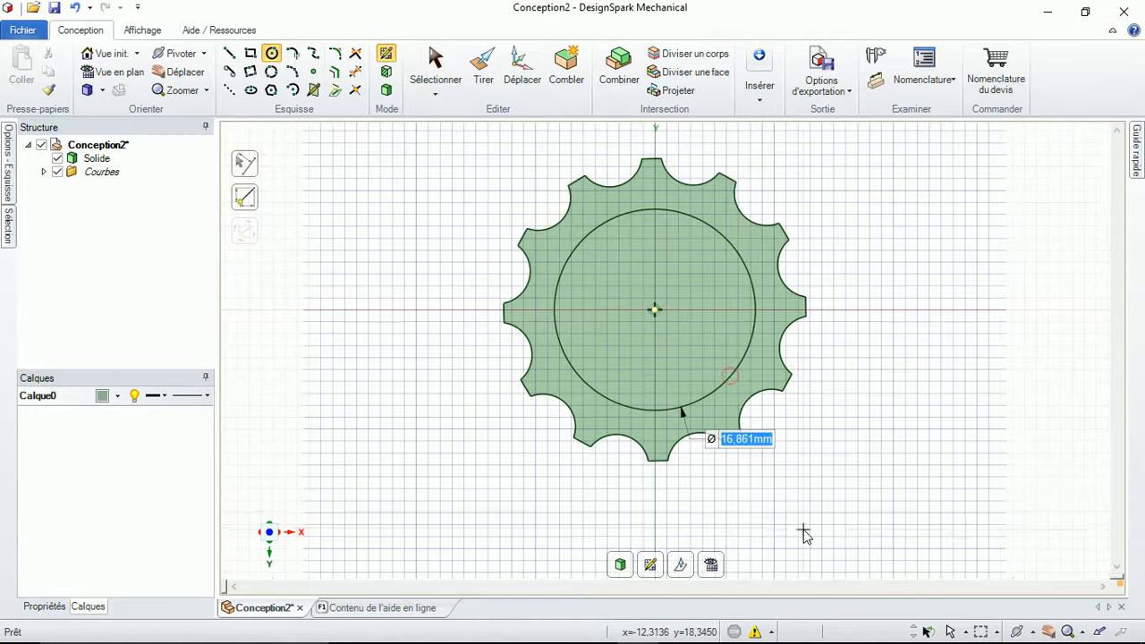
Cut the inner circular face all the way through the toothed solid to make a central hole.
middle_click_drag(806, 532, 825, 414)
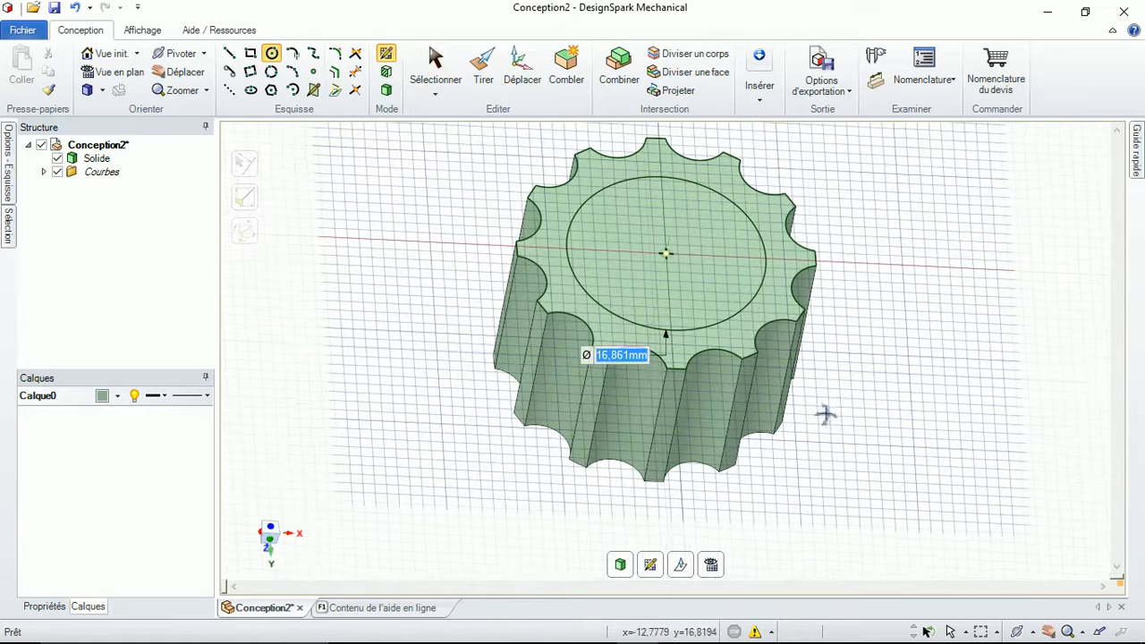
left_click(621, 565)
left_click(705, 280)
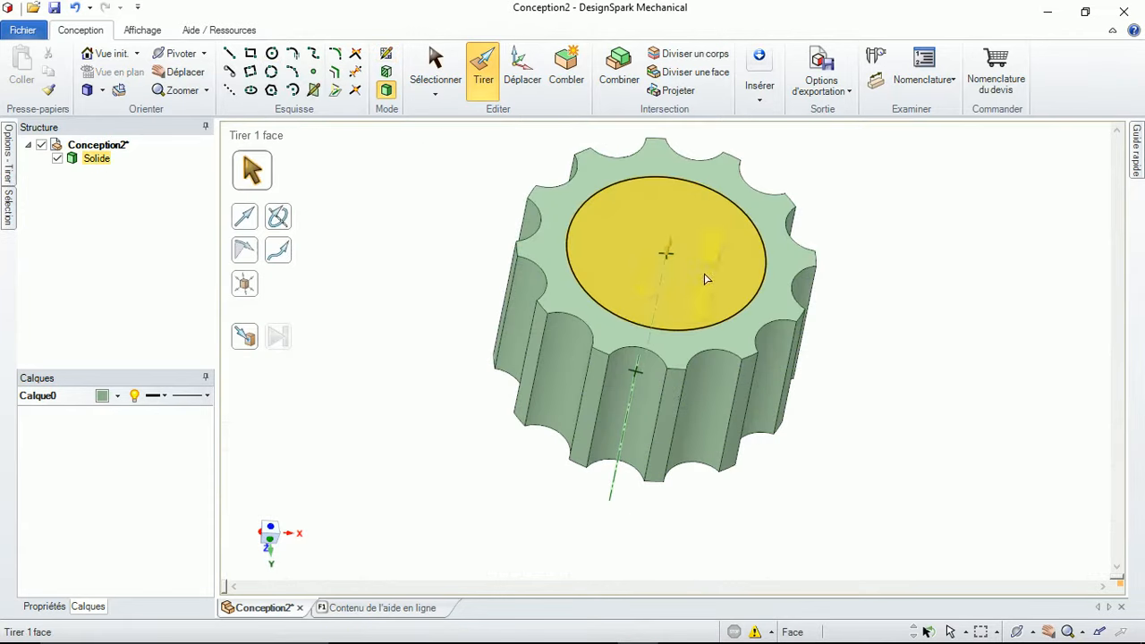
left_click_drag(656, 255, 580, 540)
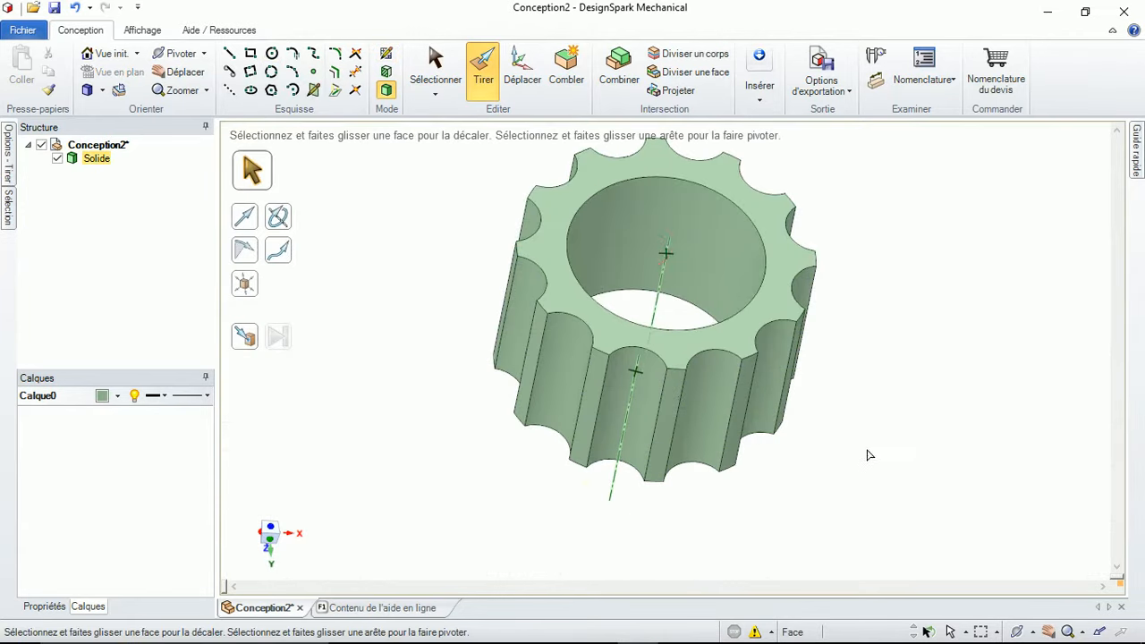
Pull the toothed ring's flat end face inward to reduce its thickness to a thin ring.
middle_click_drag(868, 444, 850, 333)
middle_click_drag(540, 319, 560, 301)
left_click_drag(560, 302, 658, 223)
left_click(531, 319)
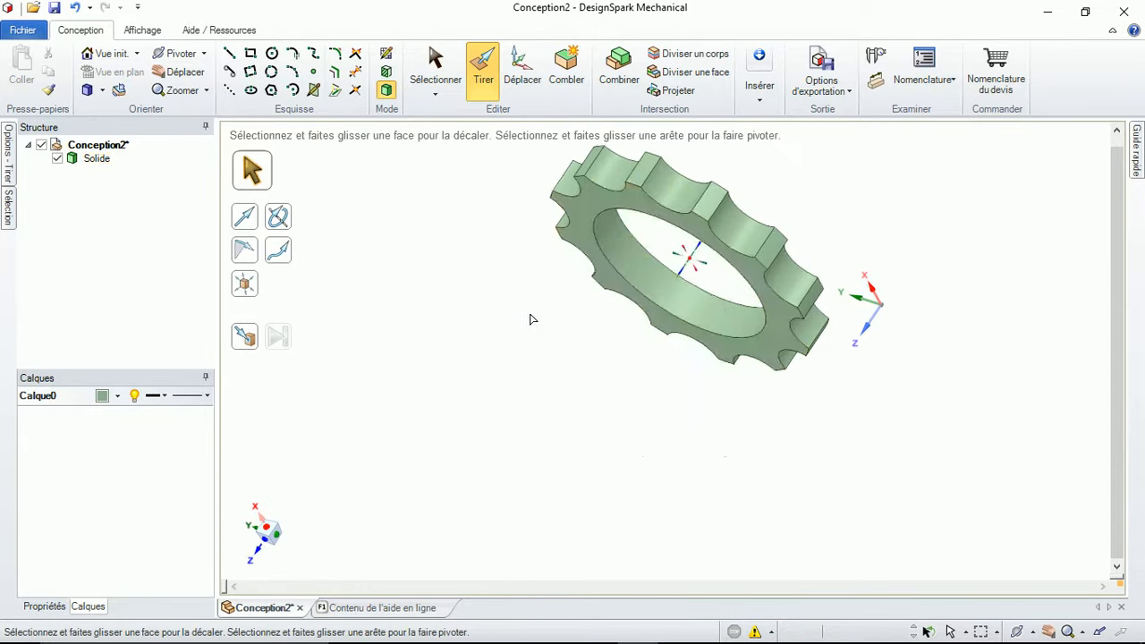
Try to change the central hole's diameter by pulling its cylindrical inner wall.
middle_click_drag(531, 320, 493, 414)
left_click(736, 195)
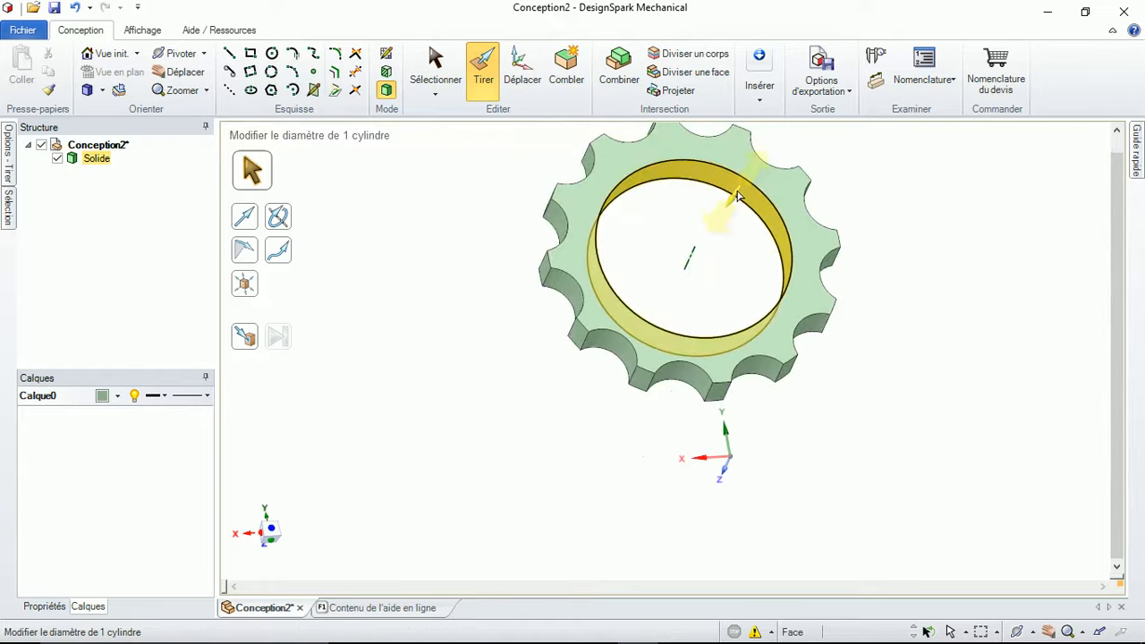
left_click_drag(737, 195, 799, 206)
middle_click_drag(514, 322, 899, 498)
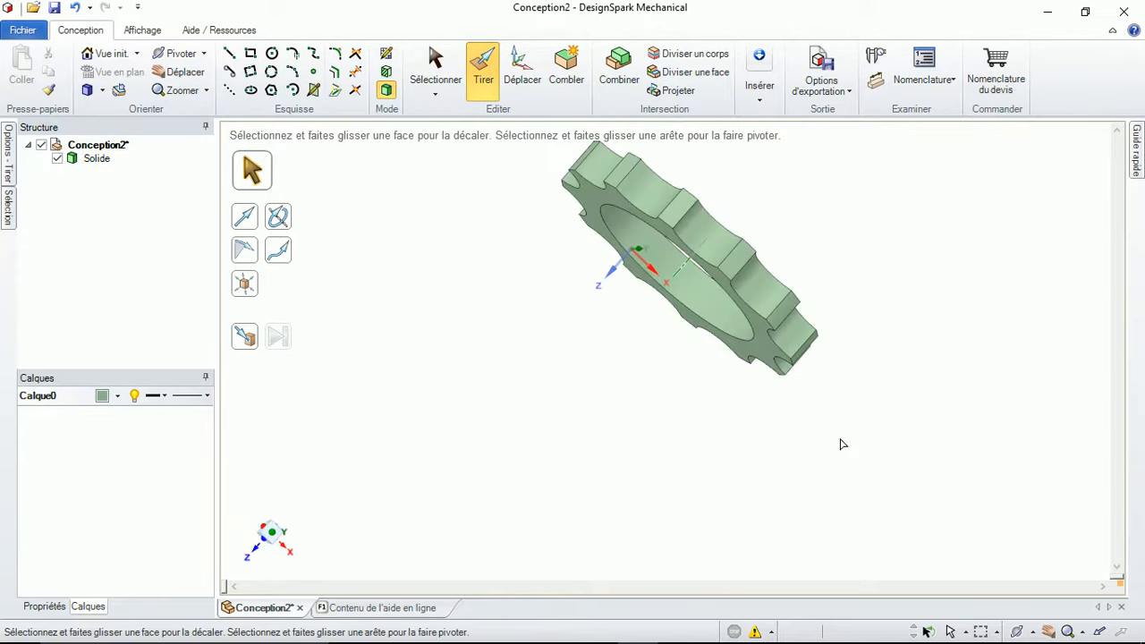
left_click(701, 335)
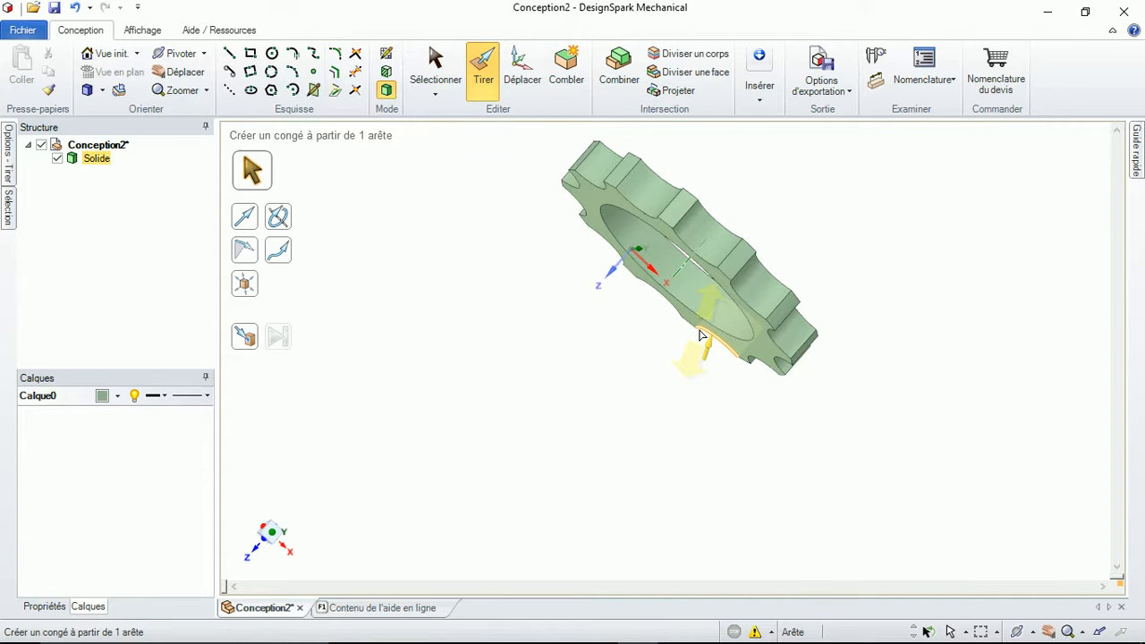
left_click(710, 331)
middle_click_drag(723, 333, 621, 542)
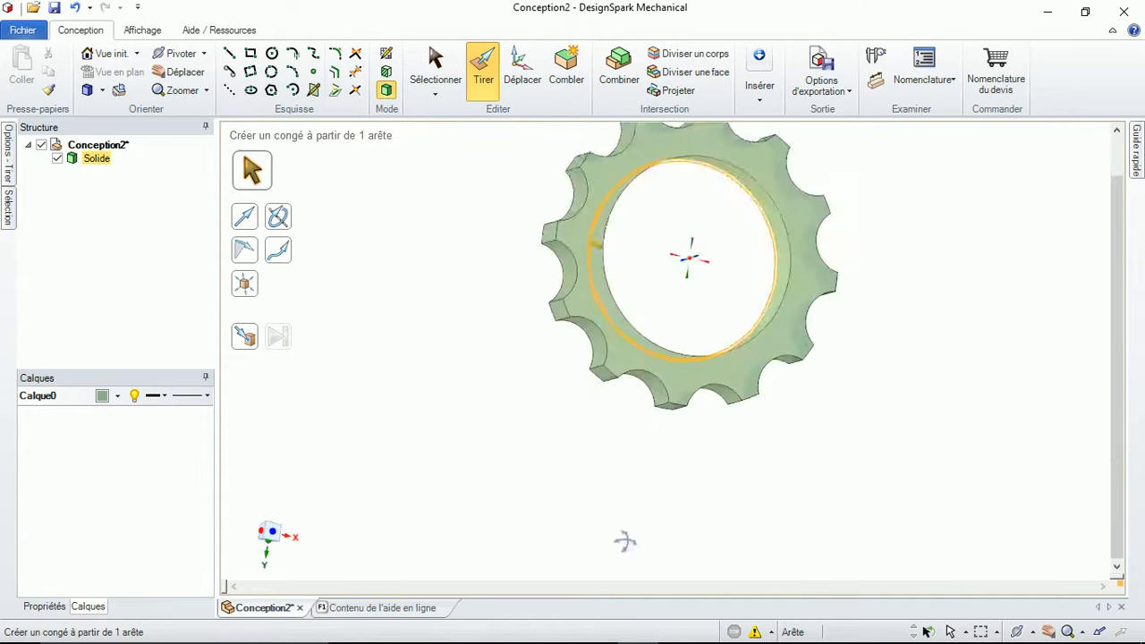
left_click(657, 479)
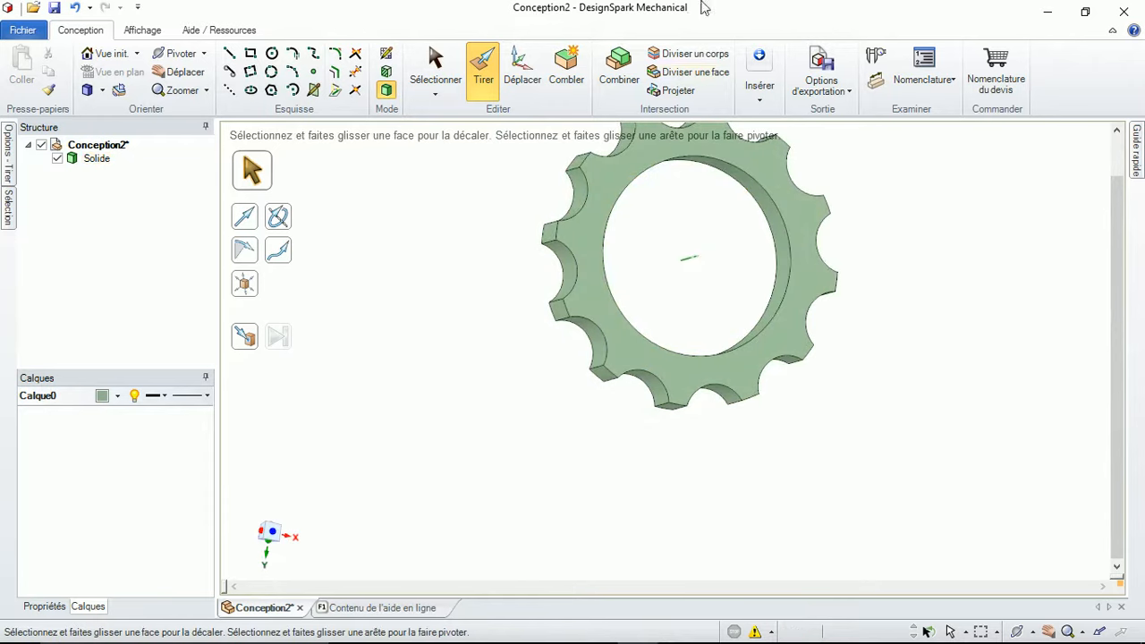
left_click(708, 264)
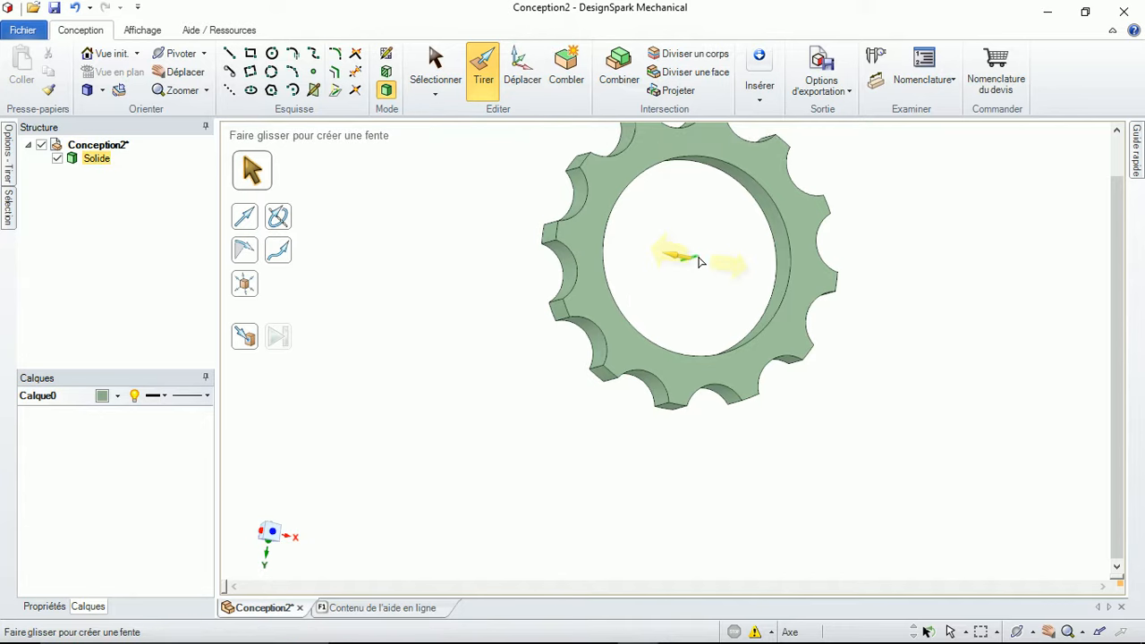
key("Escape")
scroll(705, 243, "up", 2)
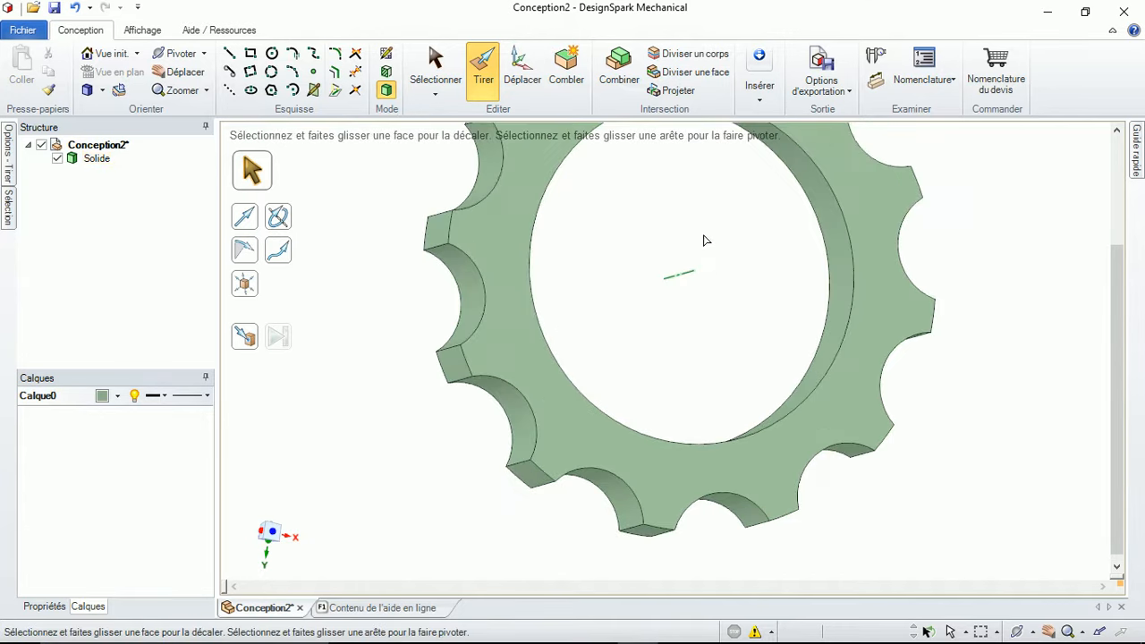
scroll(612, 328, "down", 2)
left_click(530, 339)
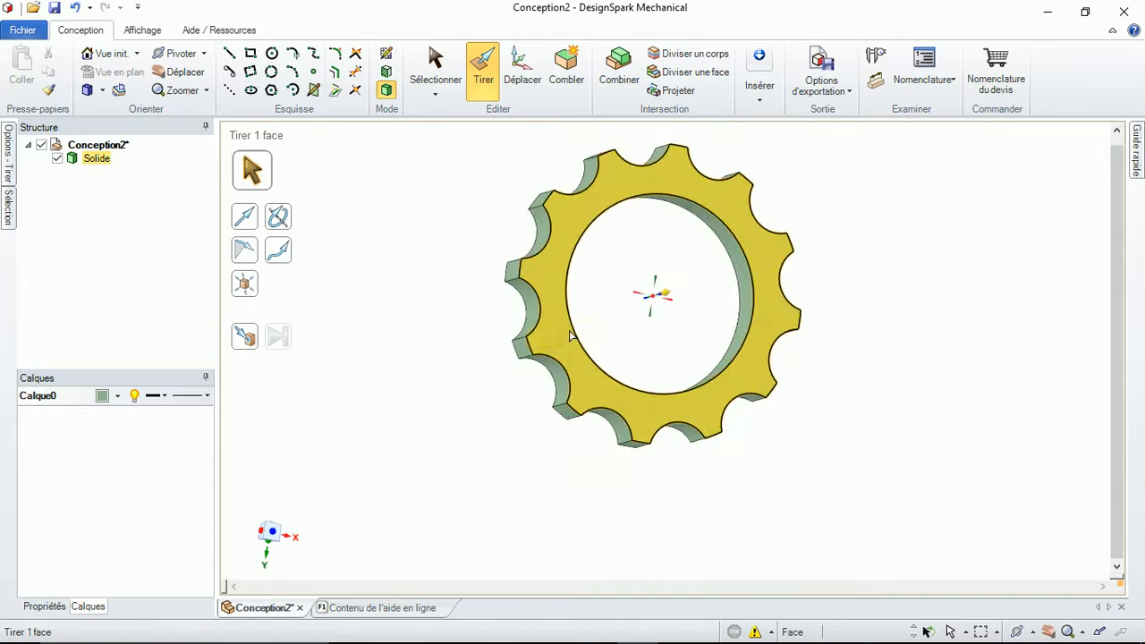
middle_click_drag(529, 338, 740, 344)
key("Escape")
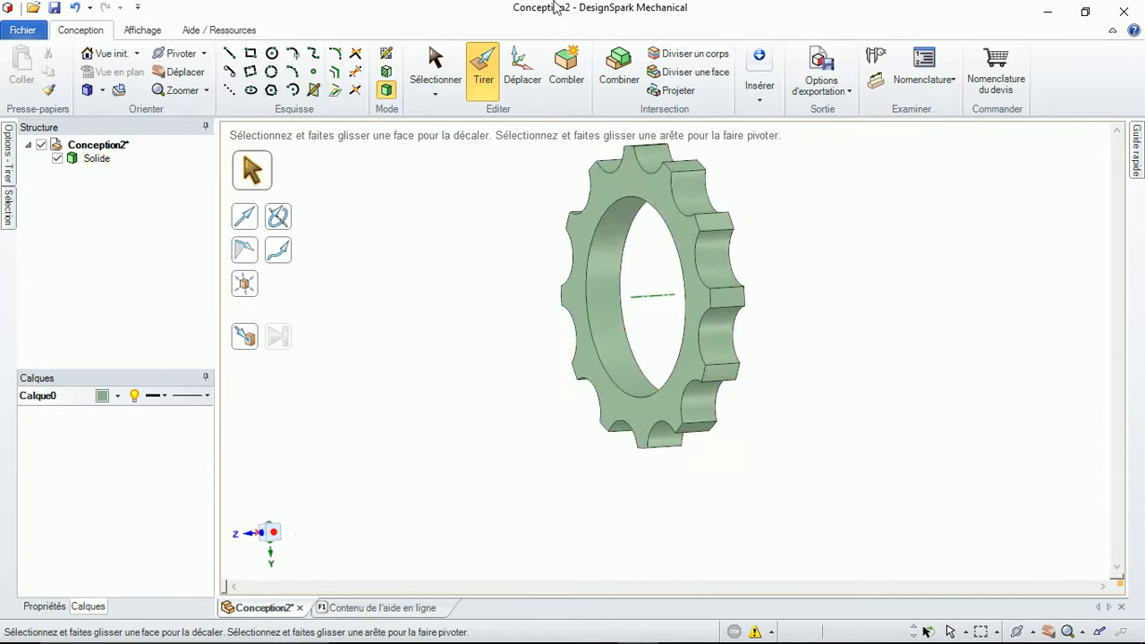
middle_click_drag(539, 249, 732, 279)
left_click(703, 205)
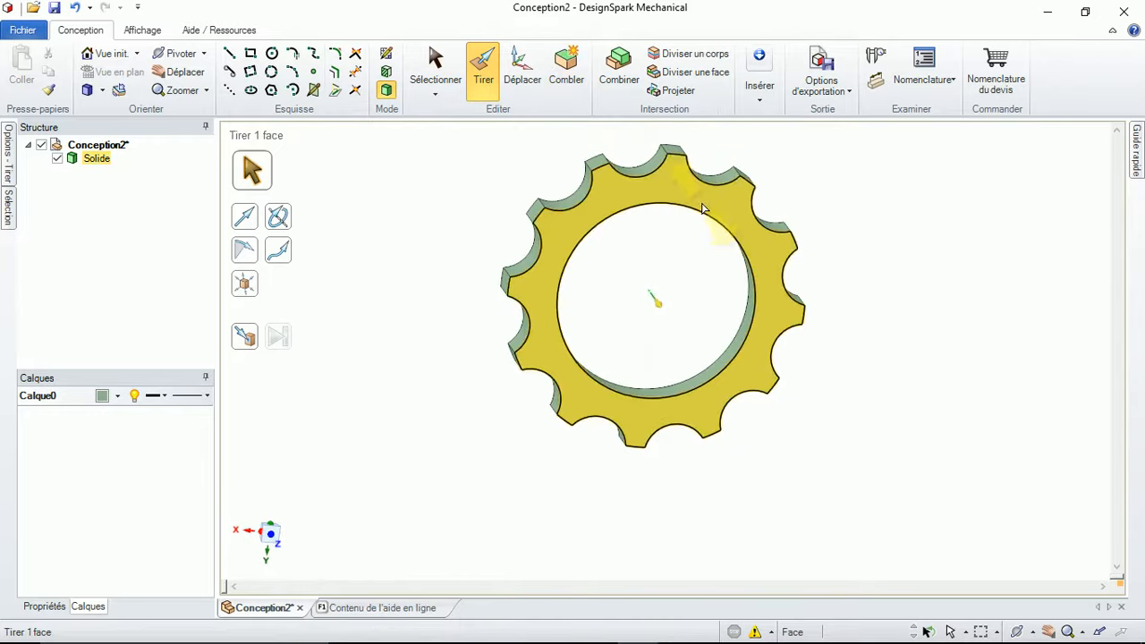
scroll(704, 205, "up", 3)
scroll(704, 205, "down", 2)
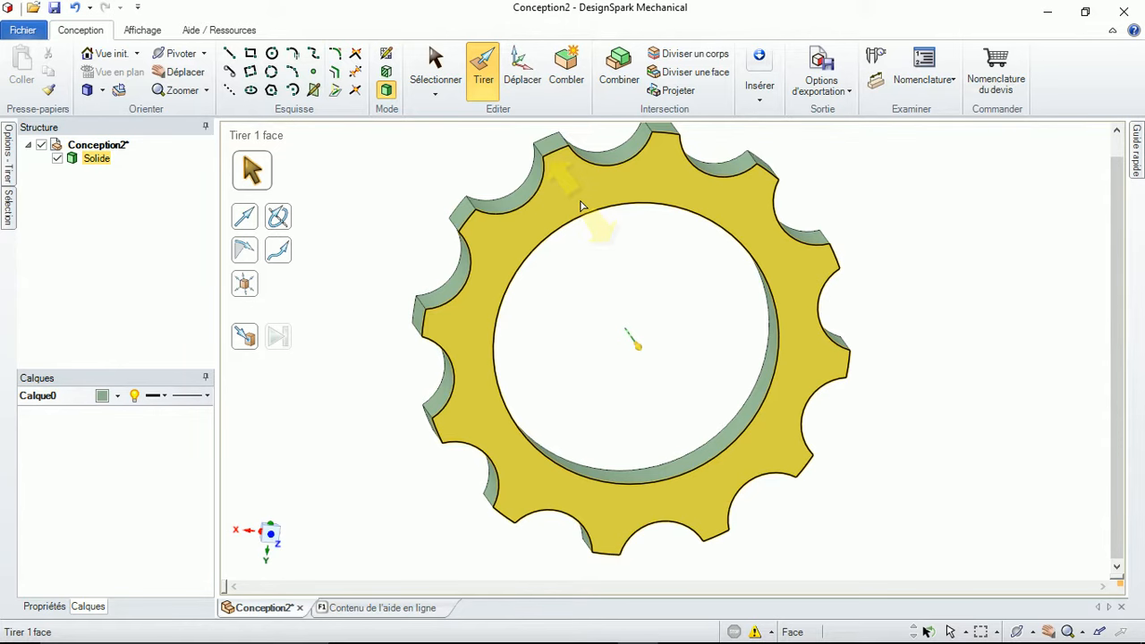
mouse_move(1093, 638)
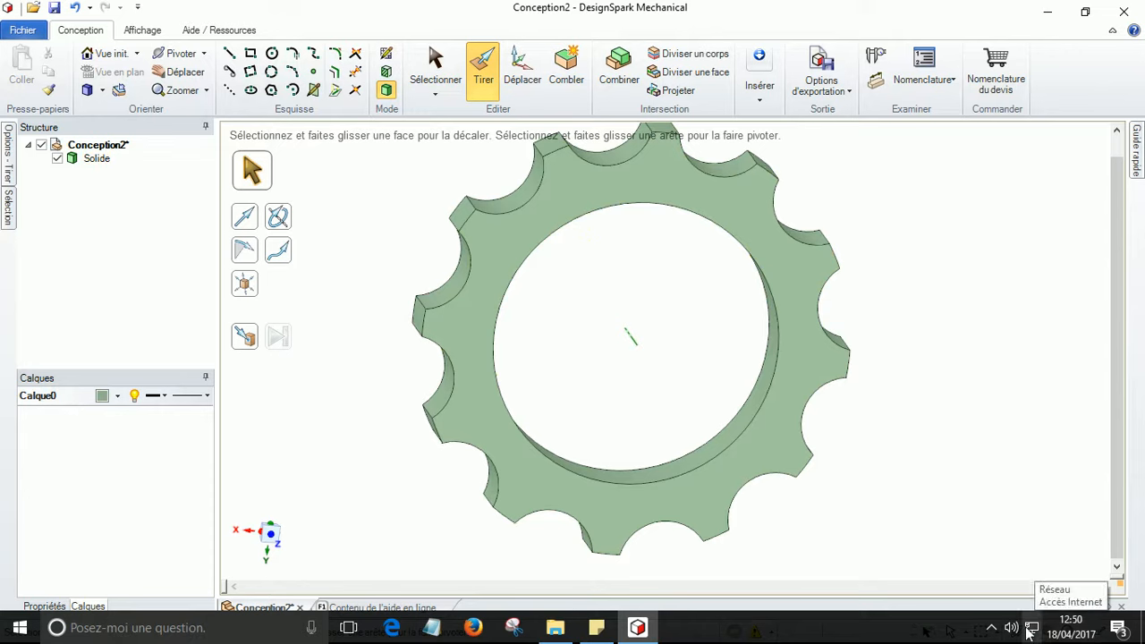
left_click(993, 630)
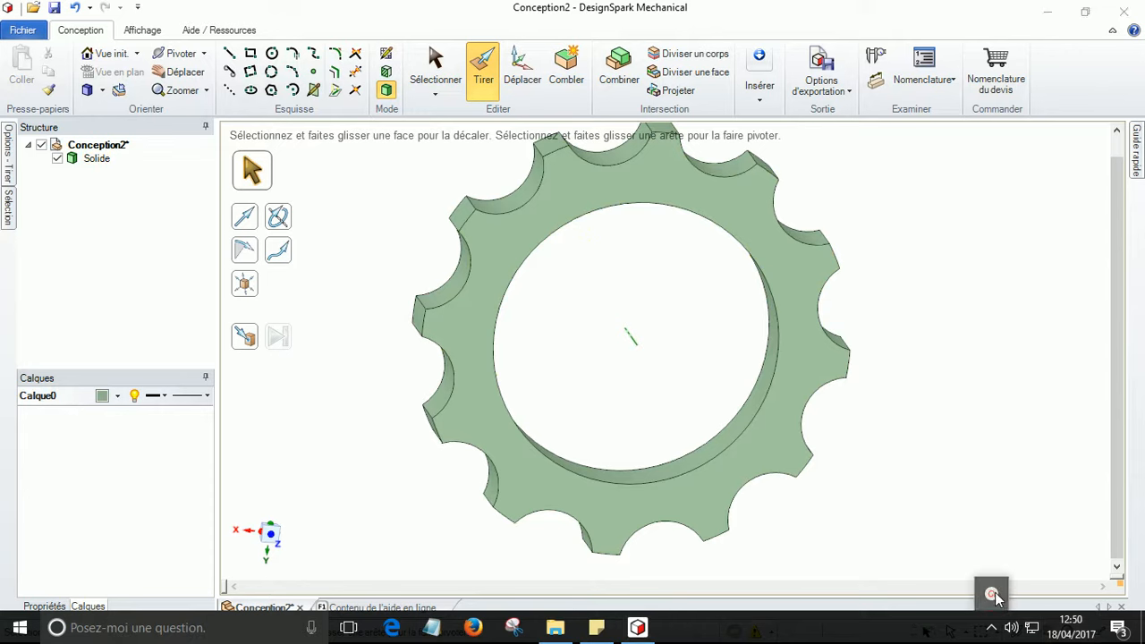
left_click(993, 594)
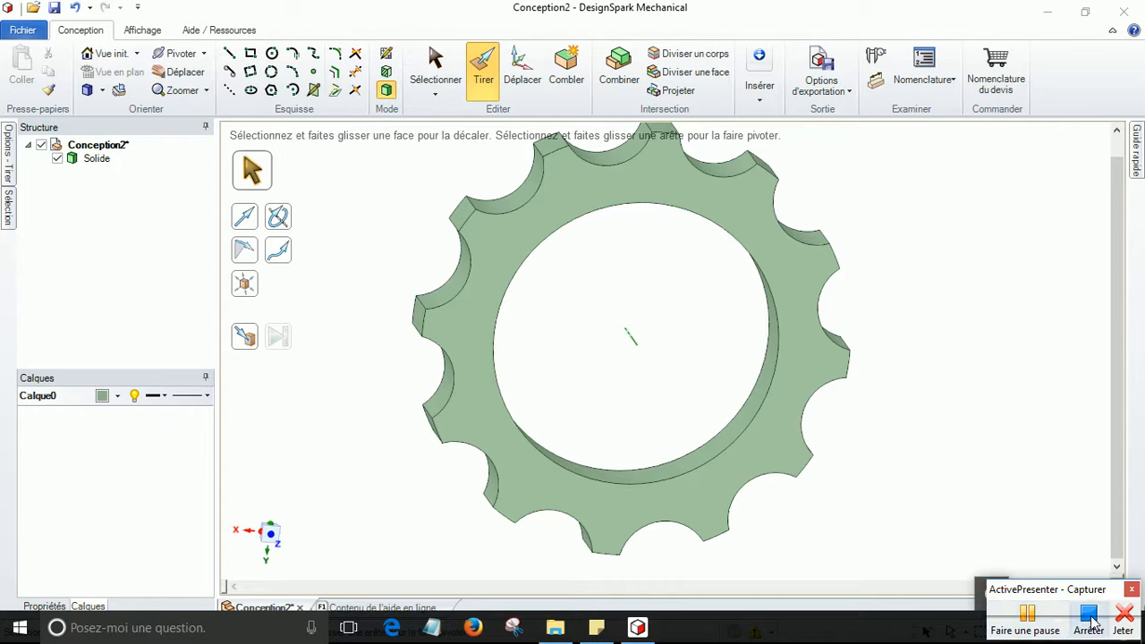
Delete the whole toothed ring solid from the design.
scroll(583, 412, "down", 3)
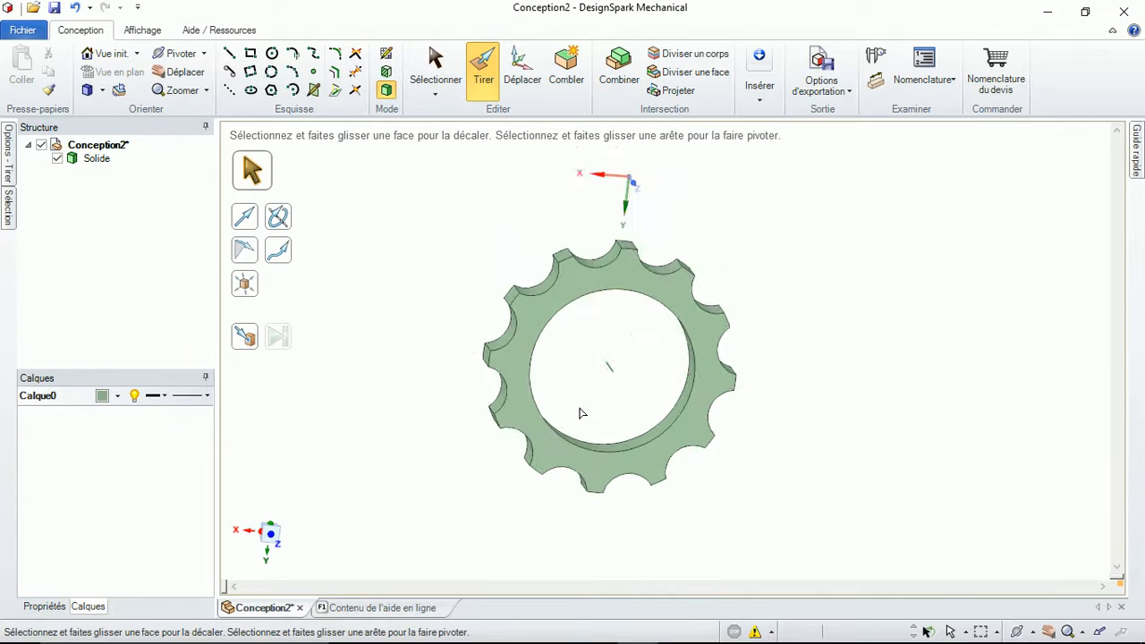
scroll(583, 412, "up", 2)
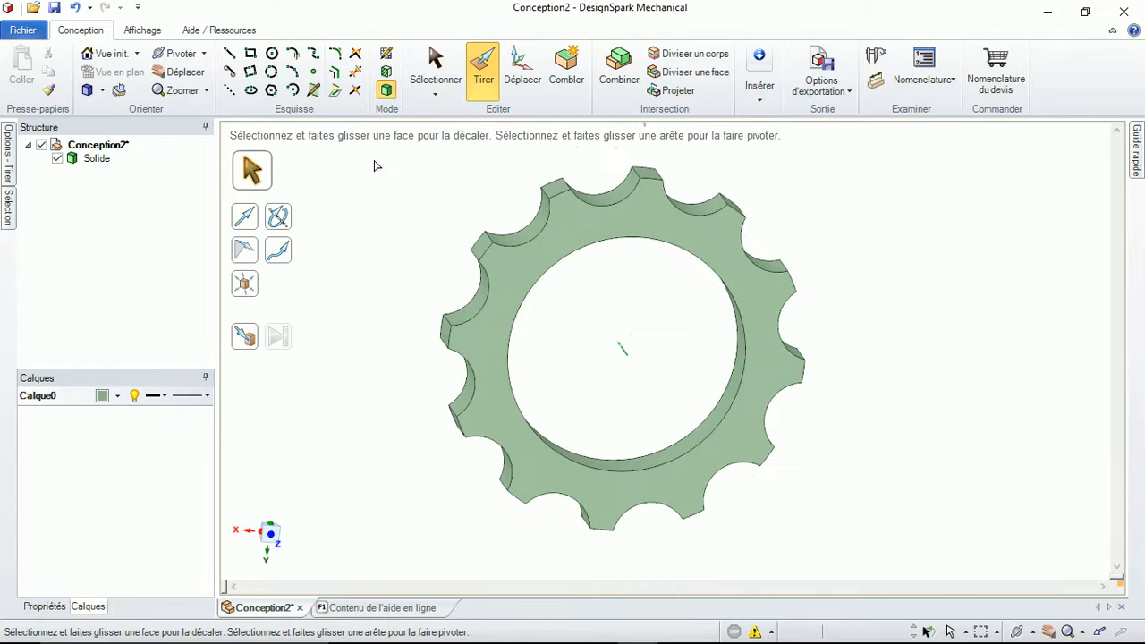
left_click_drag(376, 160, 917, 578)
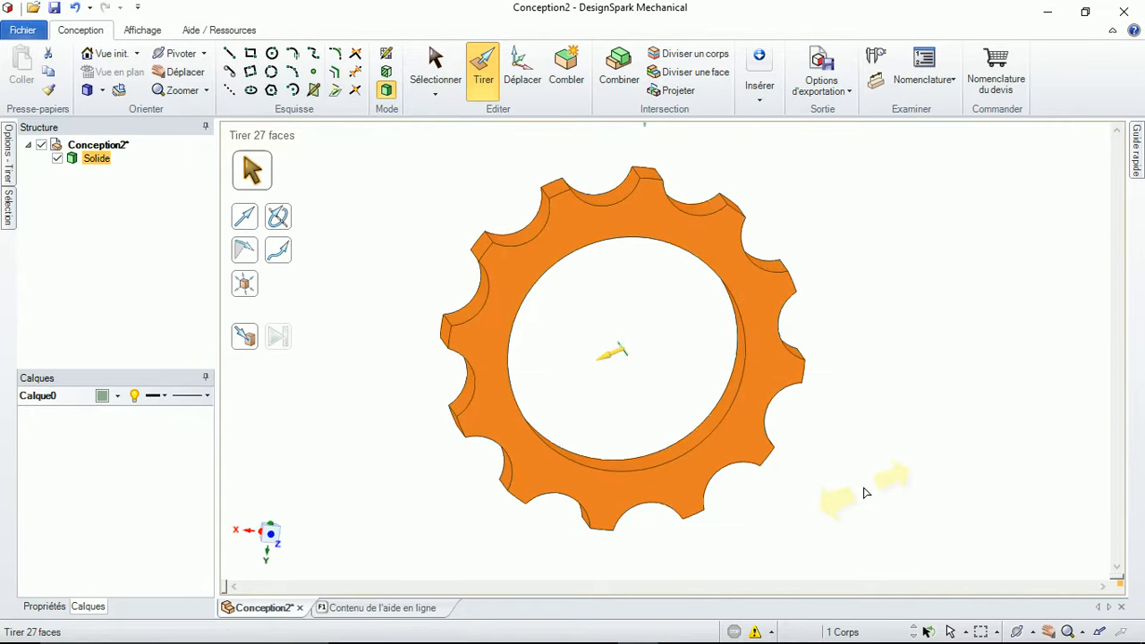
key("Delete")
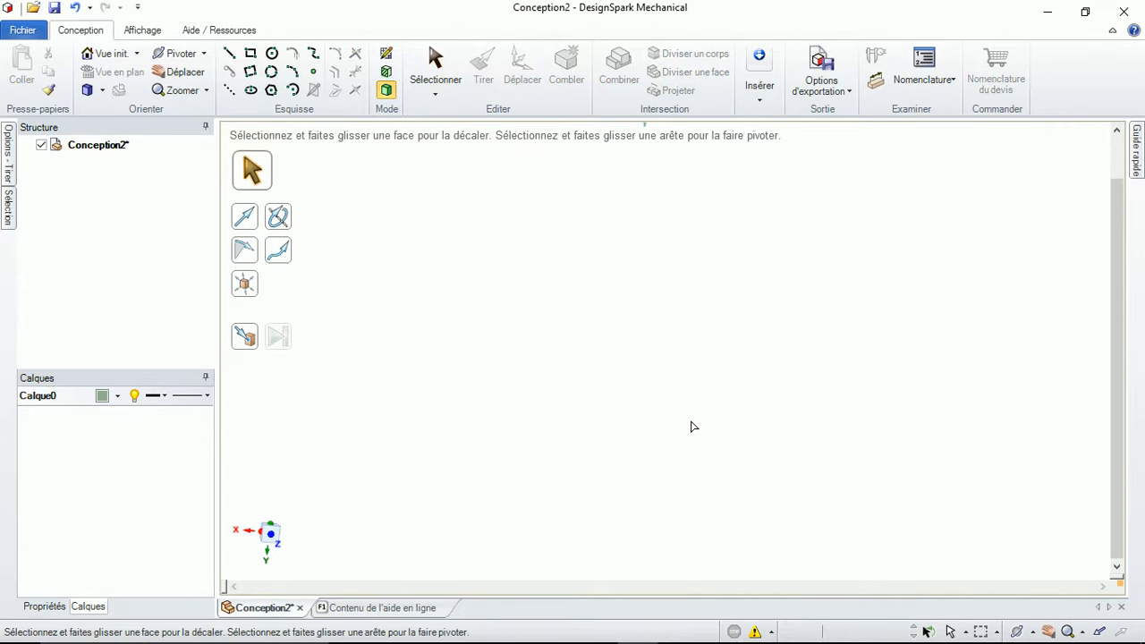
Sketch a wavy seven-point spline in plan view, starting and ending on the horizontal axis and crossing it at the origin.
middle_click_drag(600, 355, 654, 289)
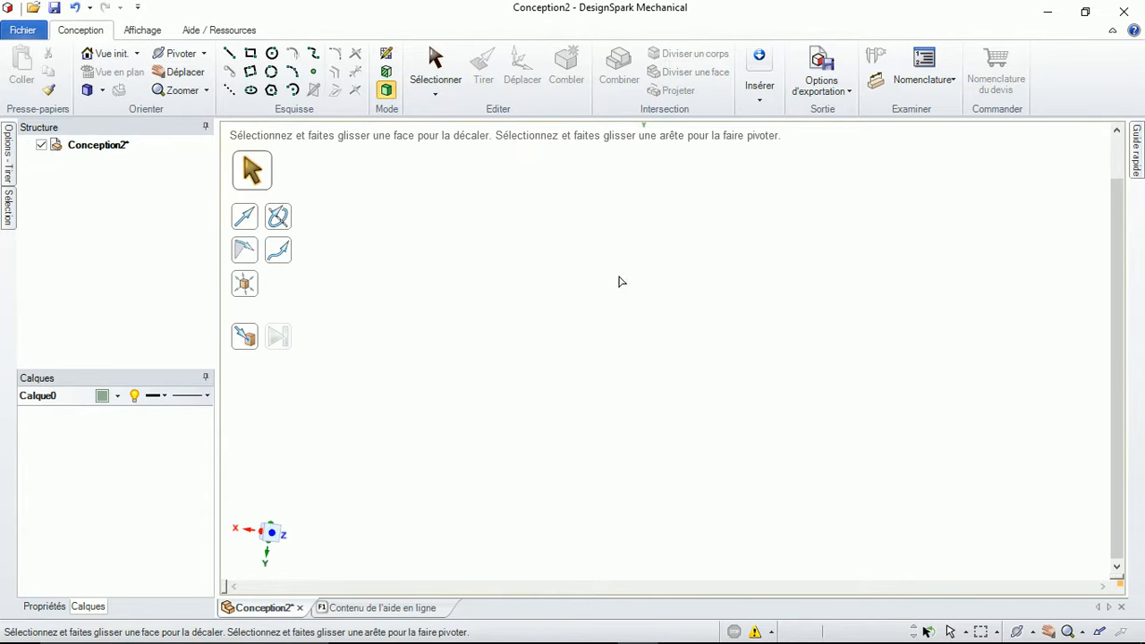
left_click(315, 56)
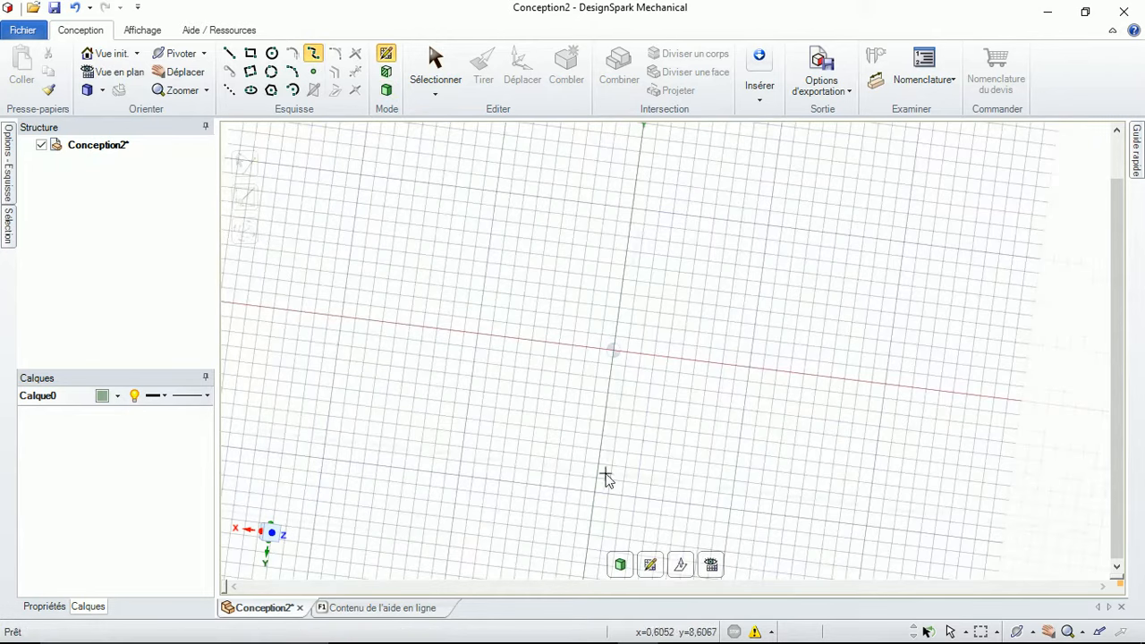
left_click(711, 565)
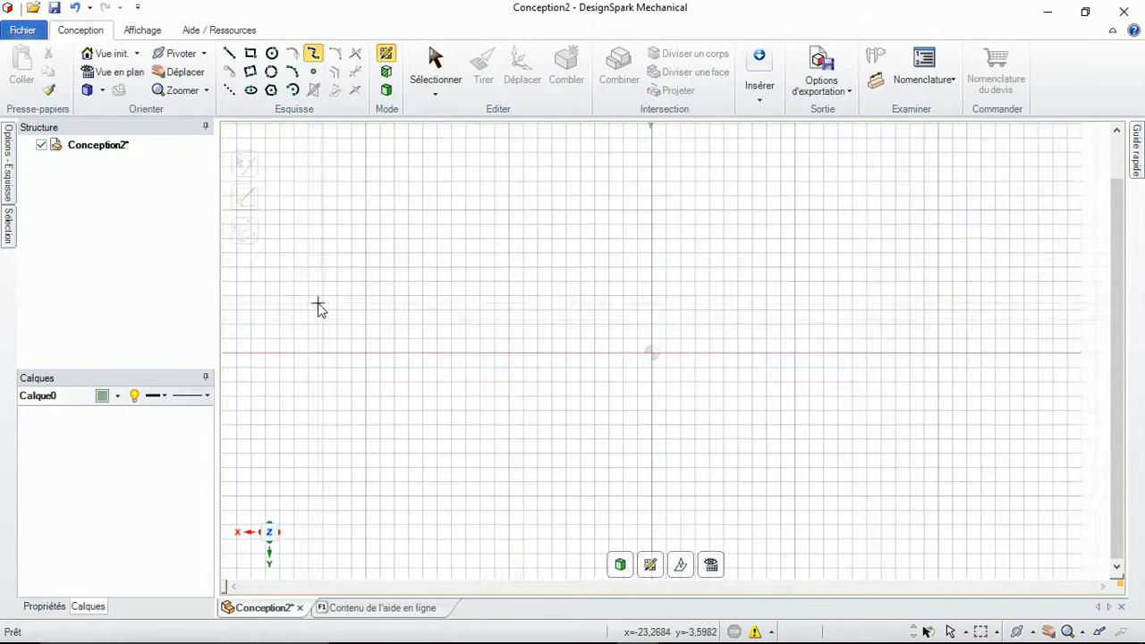
left_click(306, 354)
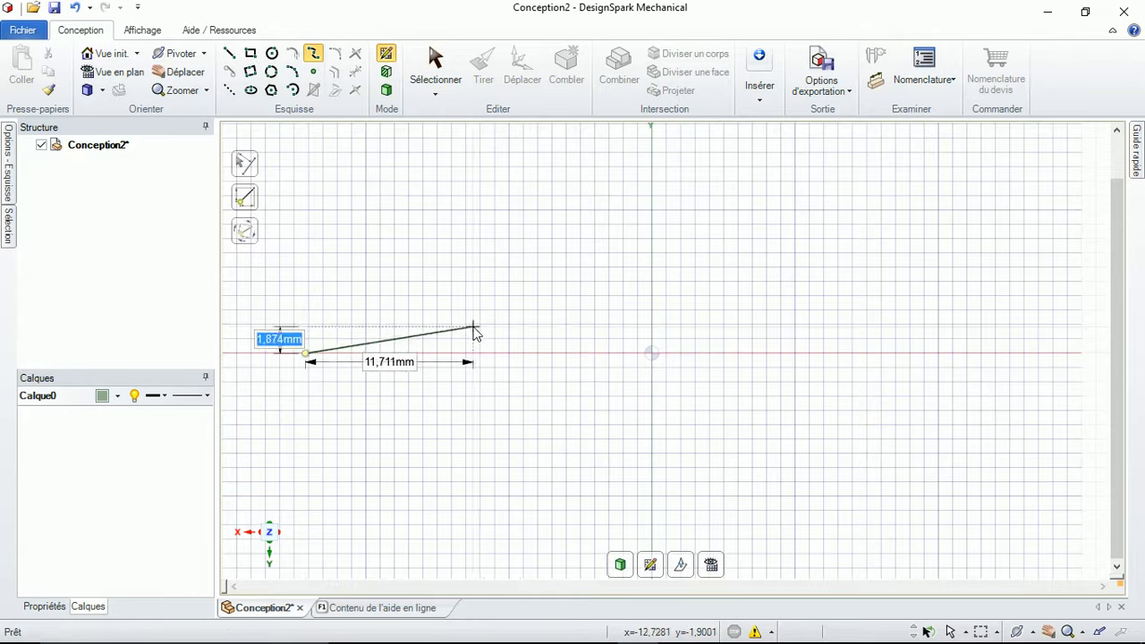
left_click(426, 295)
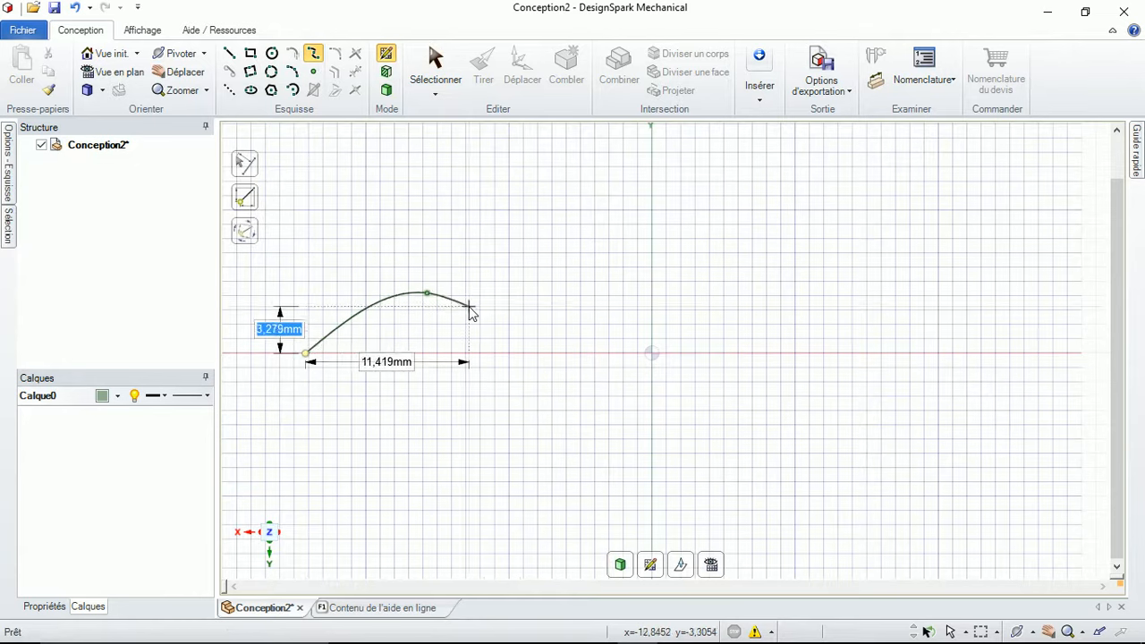
left_click(488, 353)
left_click(572, 397)
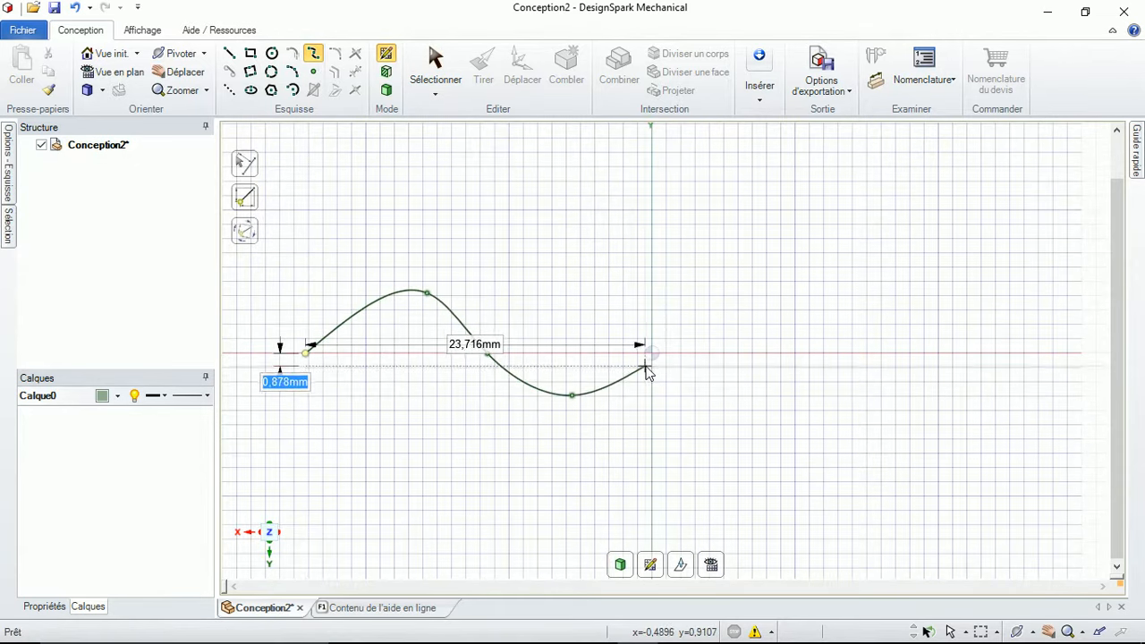
left_click(655, 353)
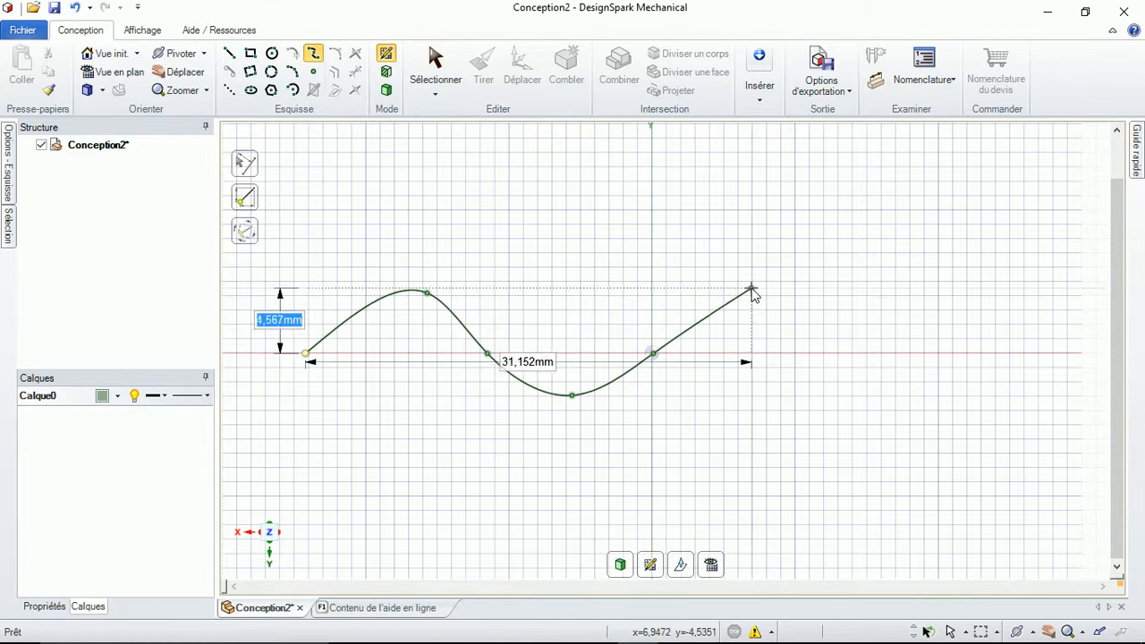
left_click(752, 289)
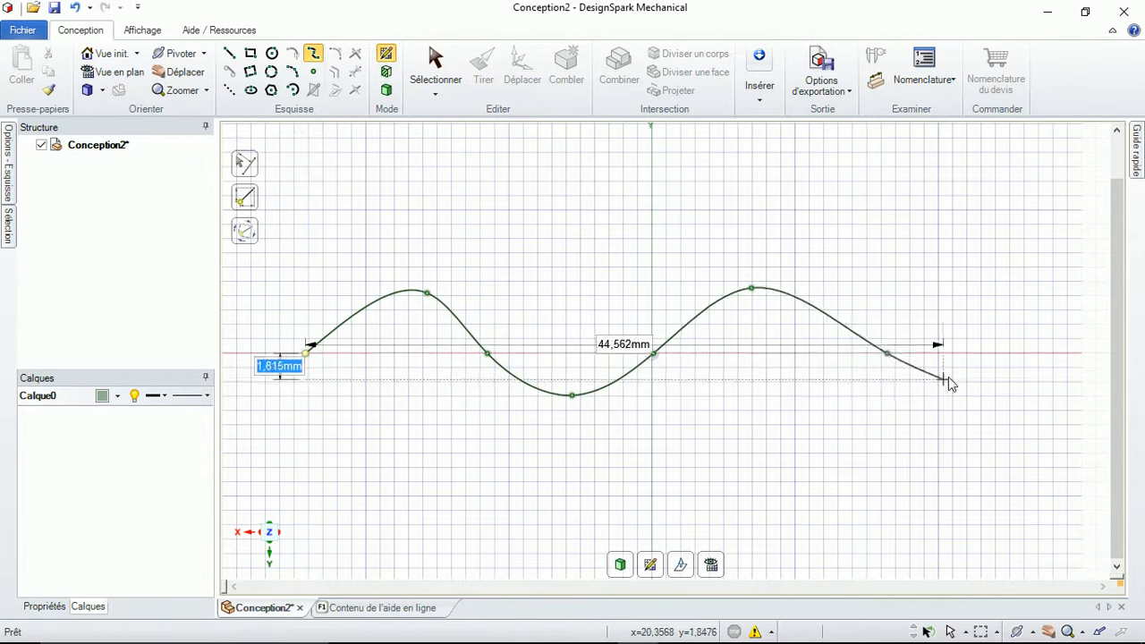
left_click(889, 354)
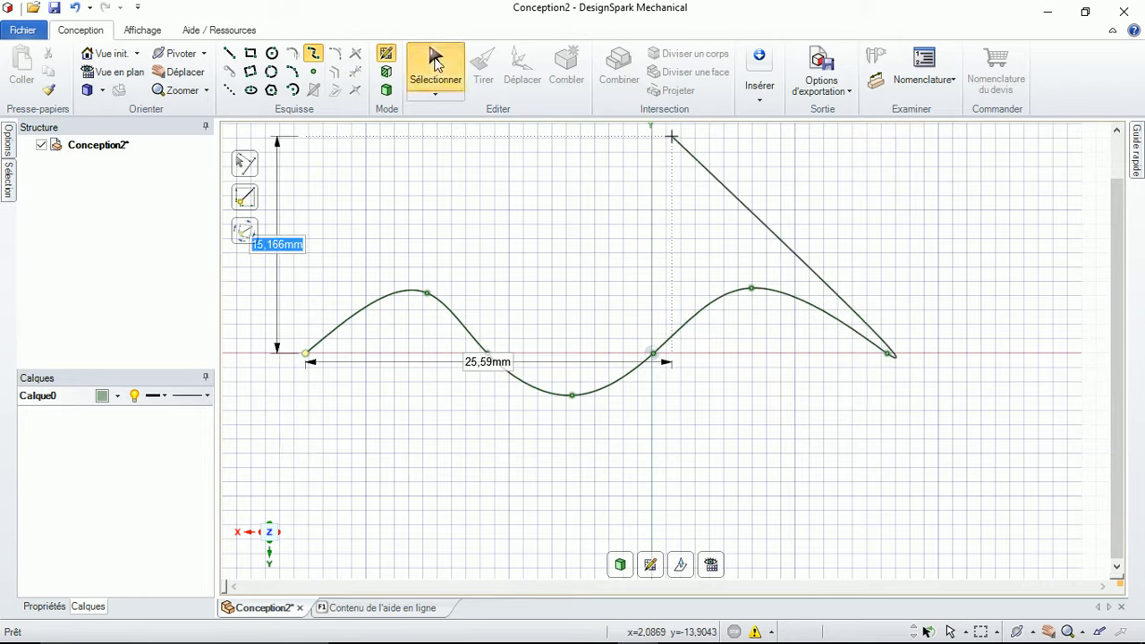
left_click(436, 70)
left_click(882, 350)
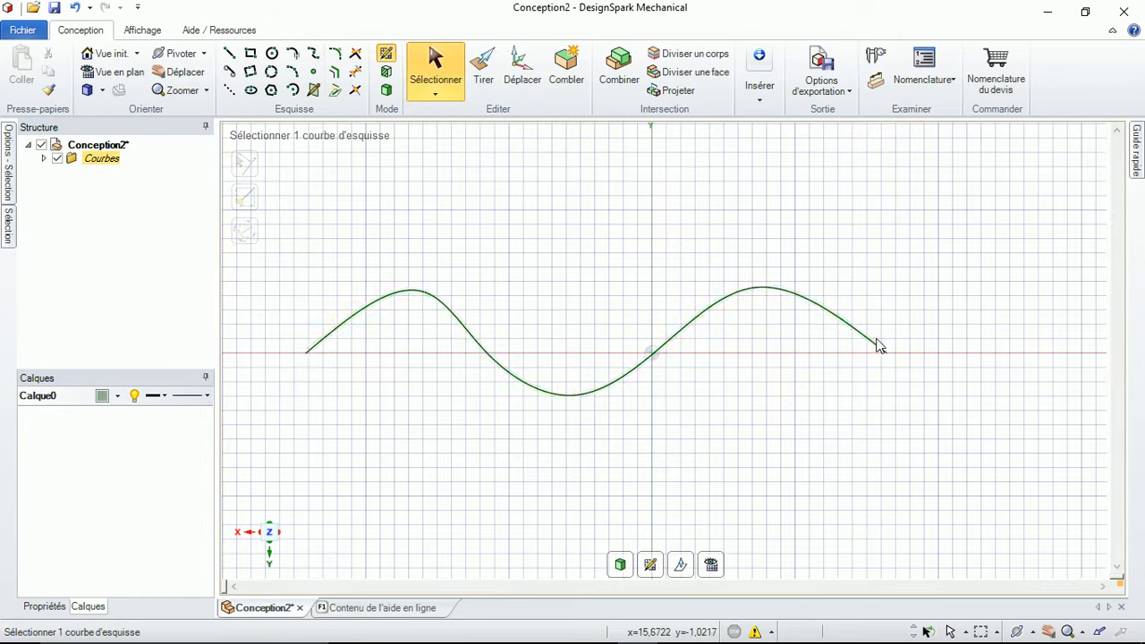
left_click(782, 256)
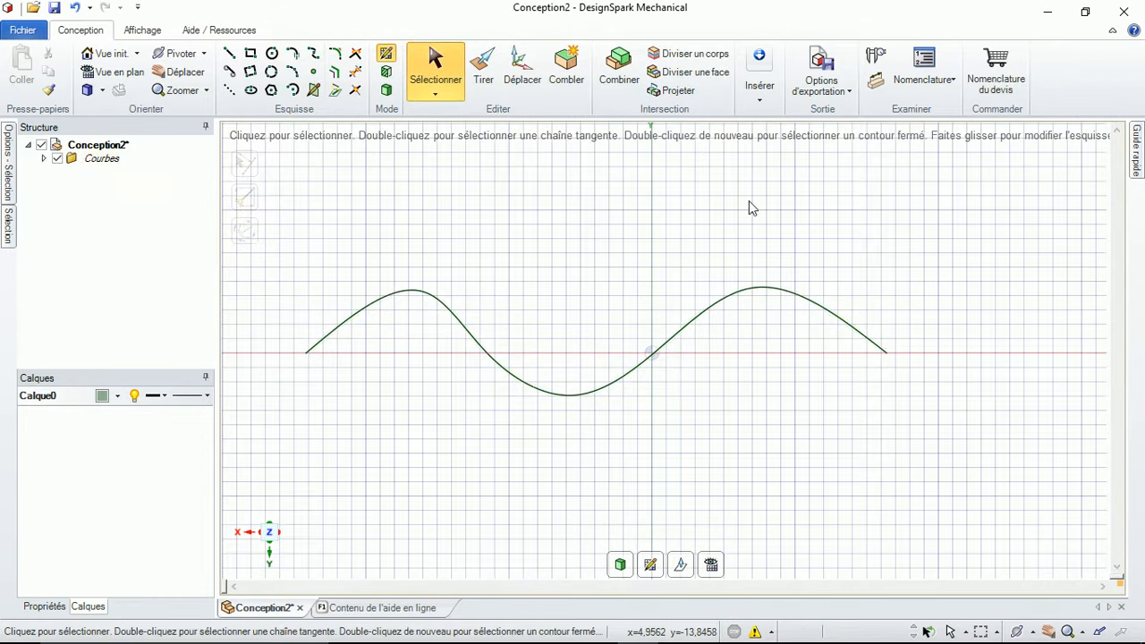
Insert a sphere about 1.8 mm in diameter centred on the spline's end at positive X, and return to 3D mode.
left_click(761, 107)
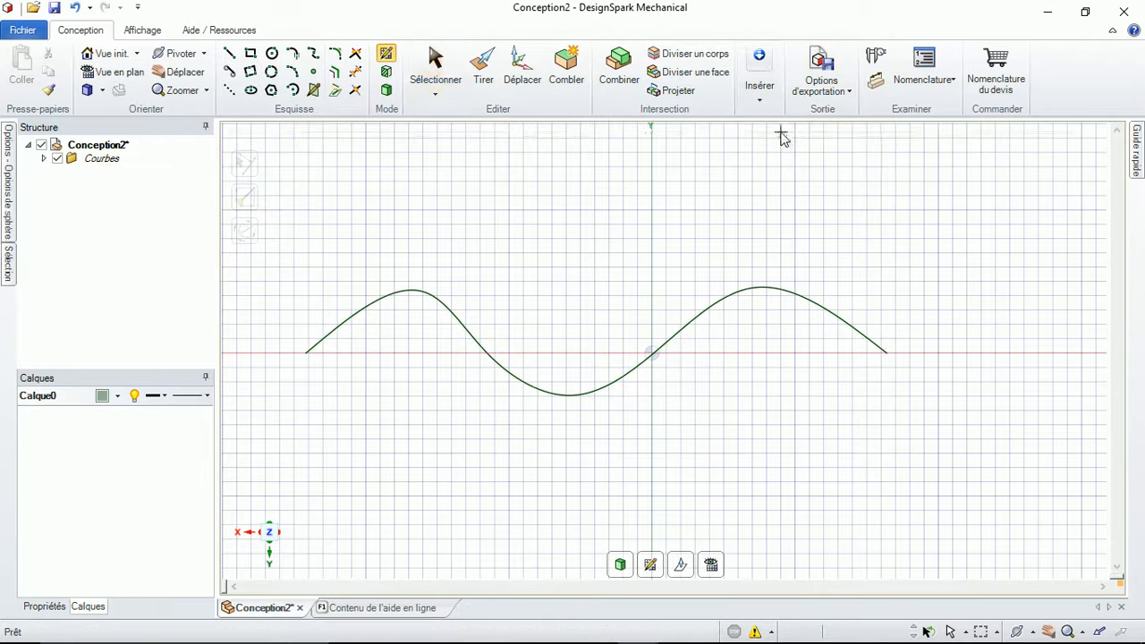
left_click(780, 135)
left_click(888, 353)
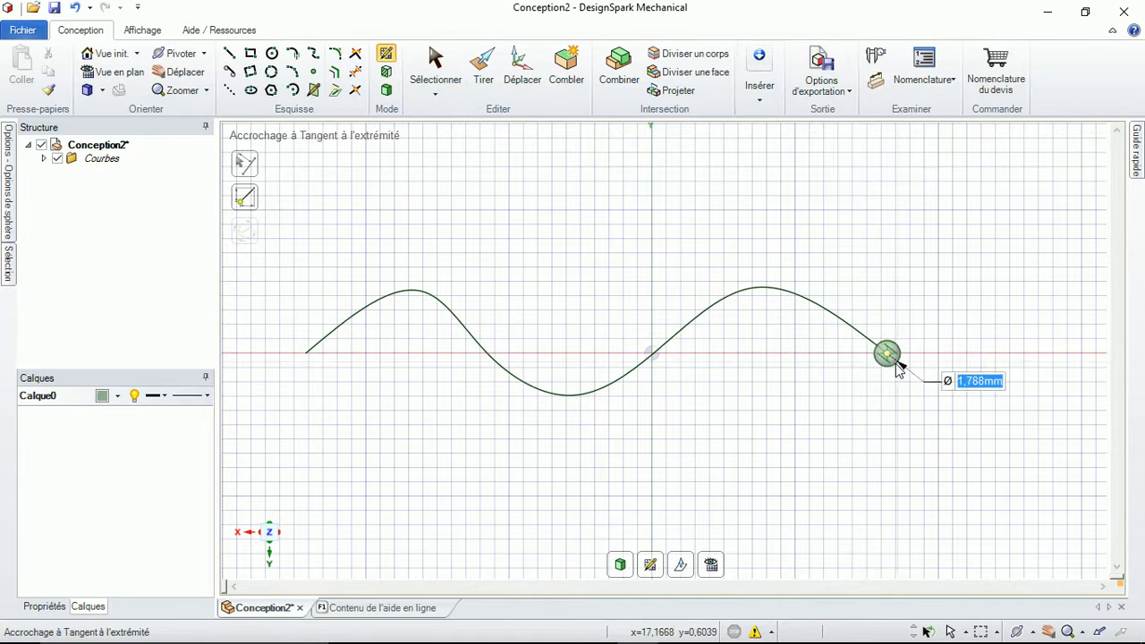
left_click(901, 372)
key("Escape")
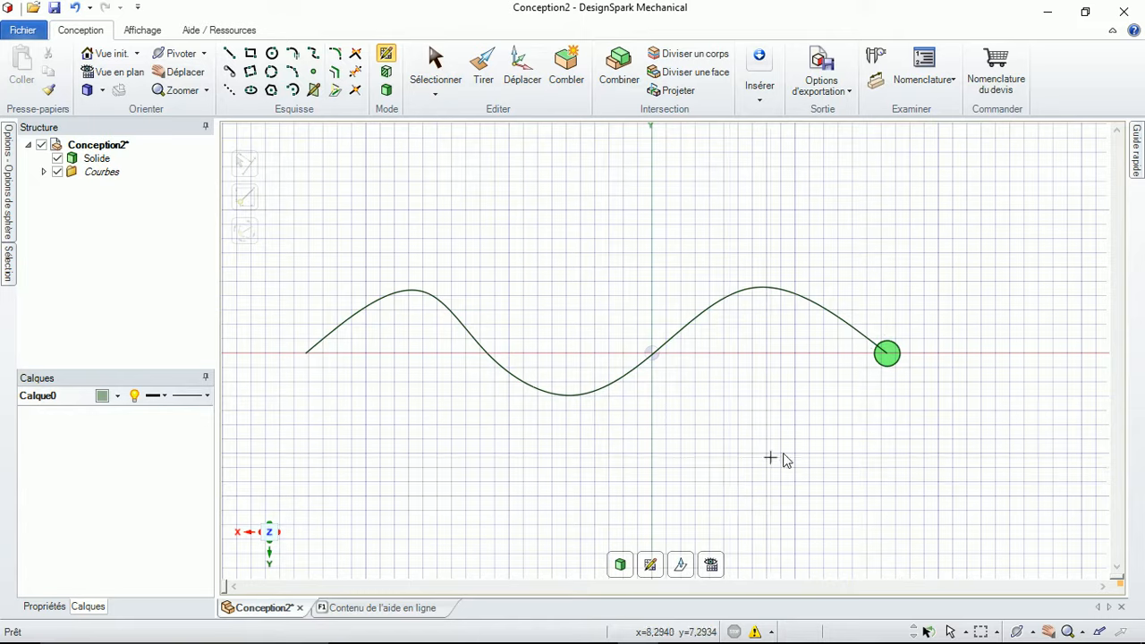
left_click(618, 564)
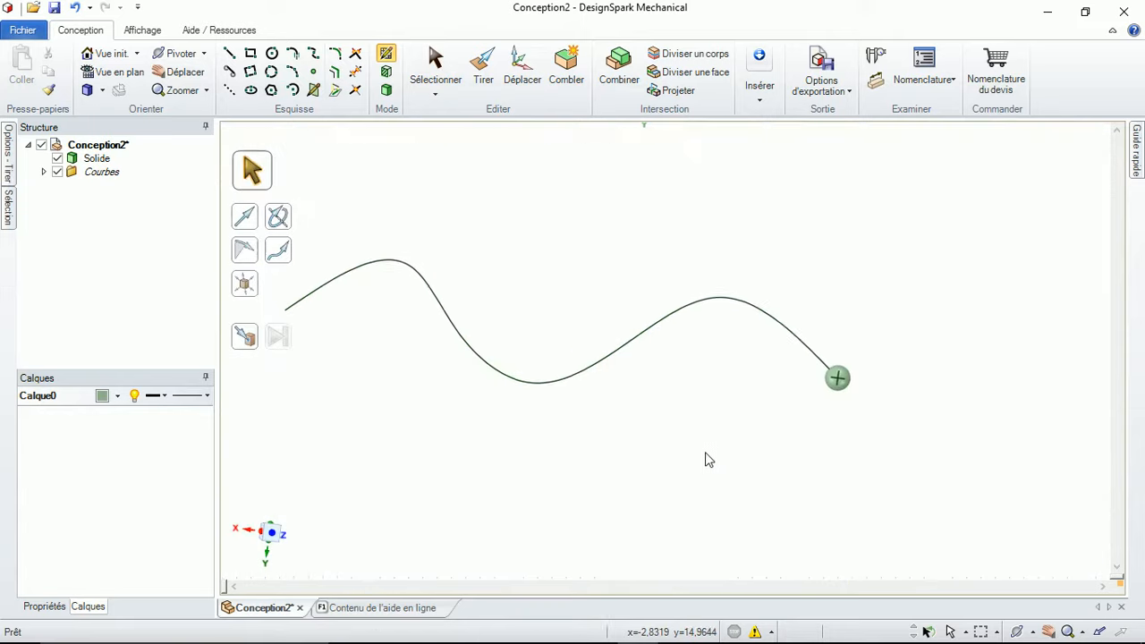
Pattern the sphere with the Move tool using the spline as trajectory, placing the copy about 6.3 mm along it.
mouse_move(736, 404)
middle_mouse_down()
mouse_move(686, 310)
mouse_move(654, 363)
mouse_move(657, 457)
middle_mouse_up()
left_click(849, 385)
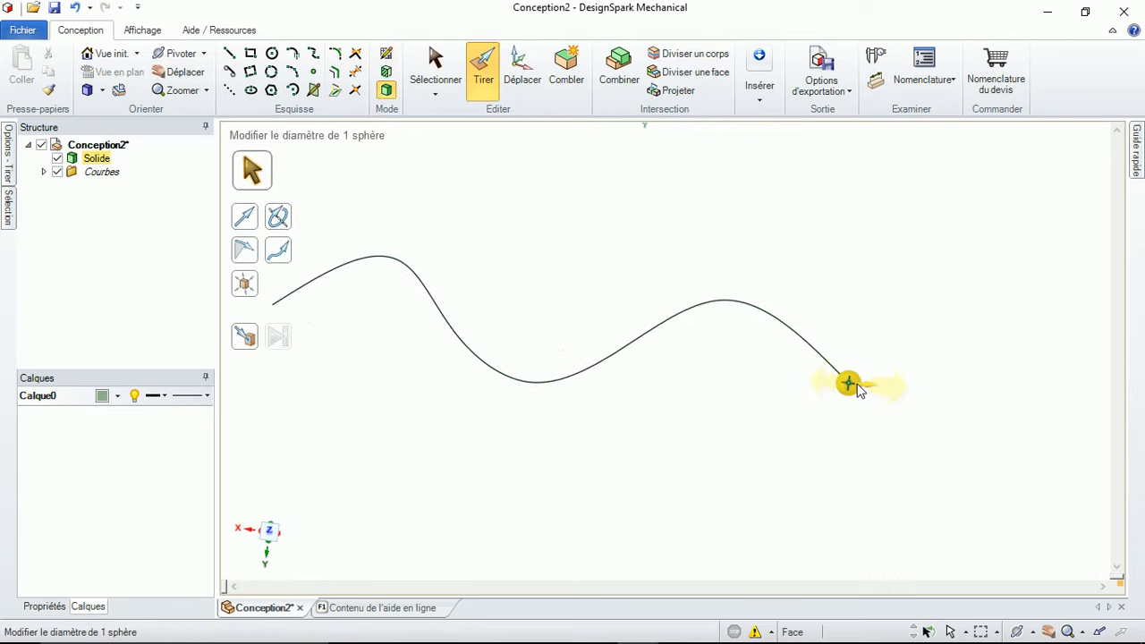
left_click(857, 391)
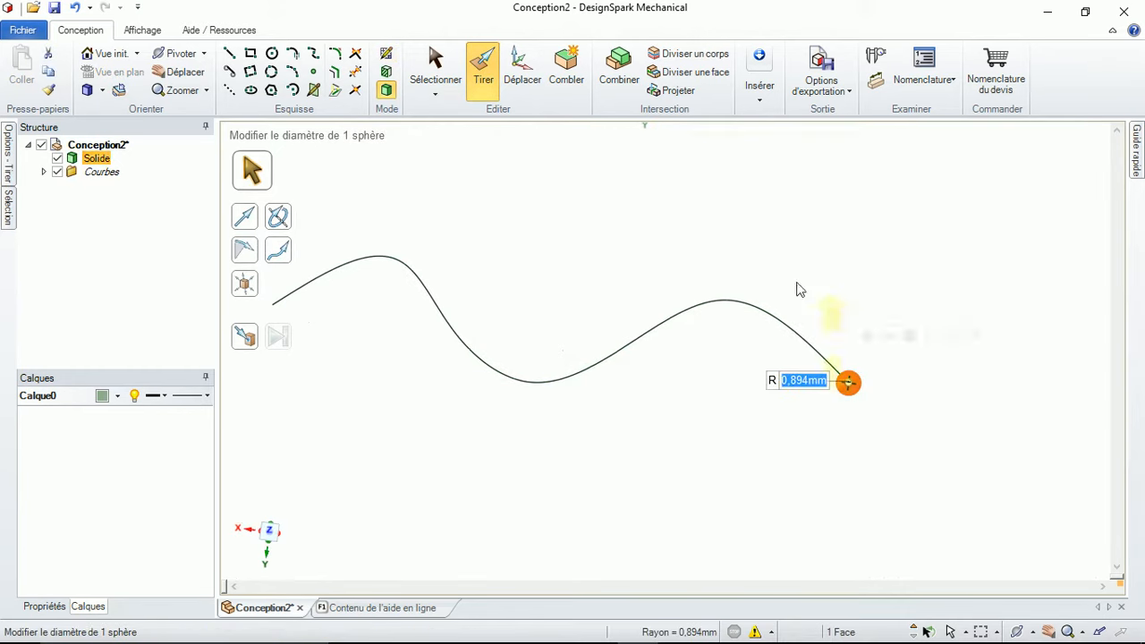
left_click(524, 72)
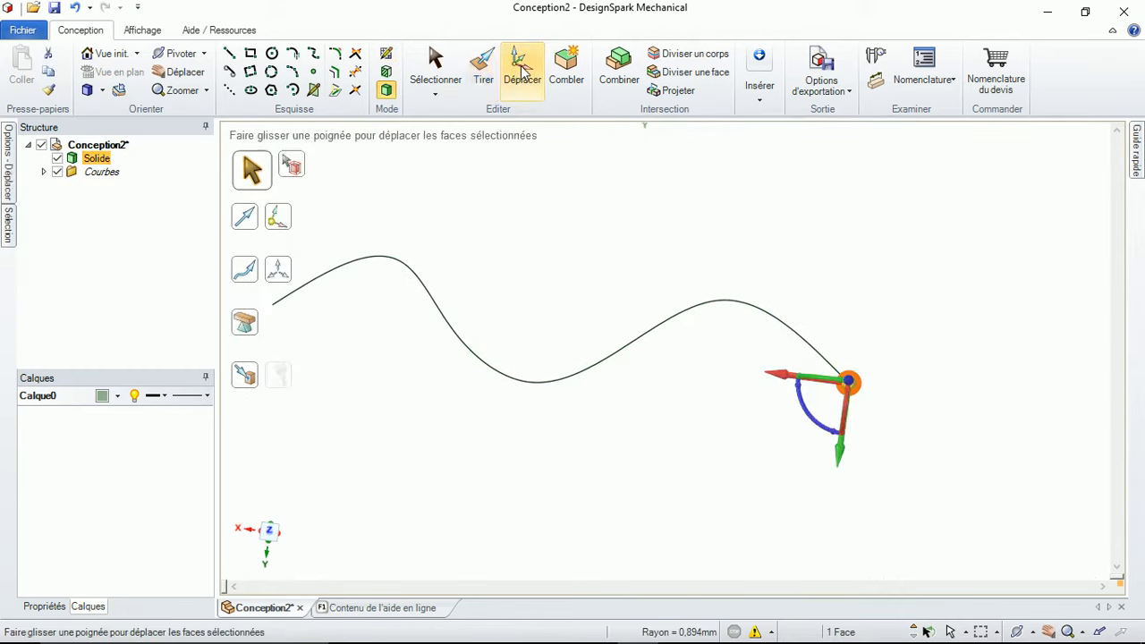
left_click(7, 183)
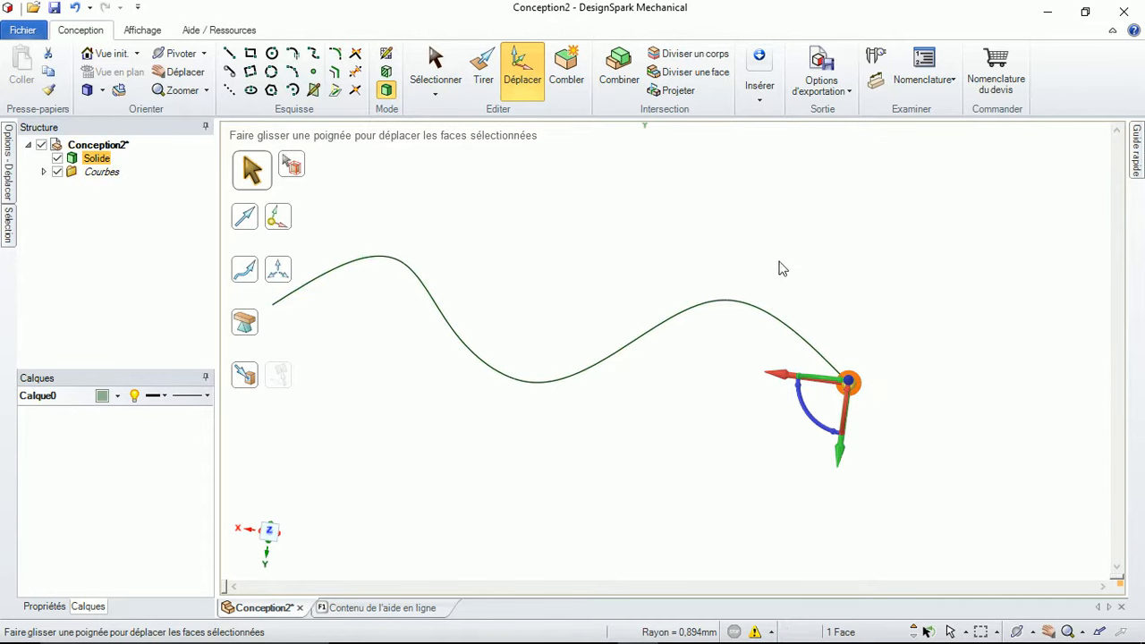
left_click(247, 273)
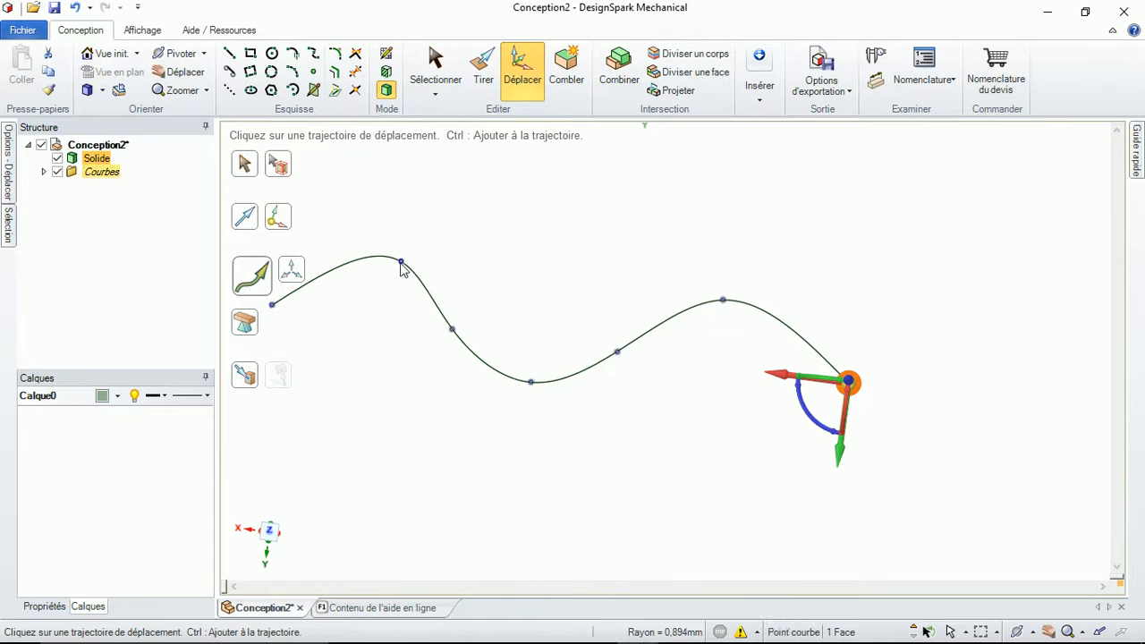
left_click(423, 284)
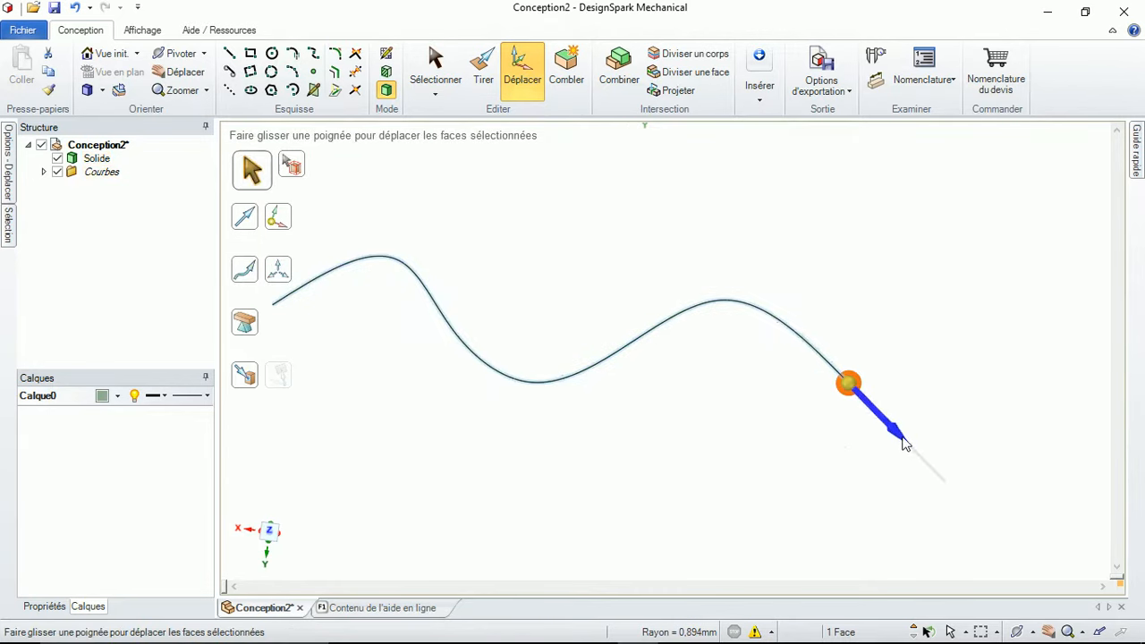
left_click_drag(900, 441, 829, 380)
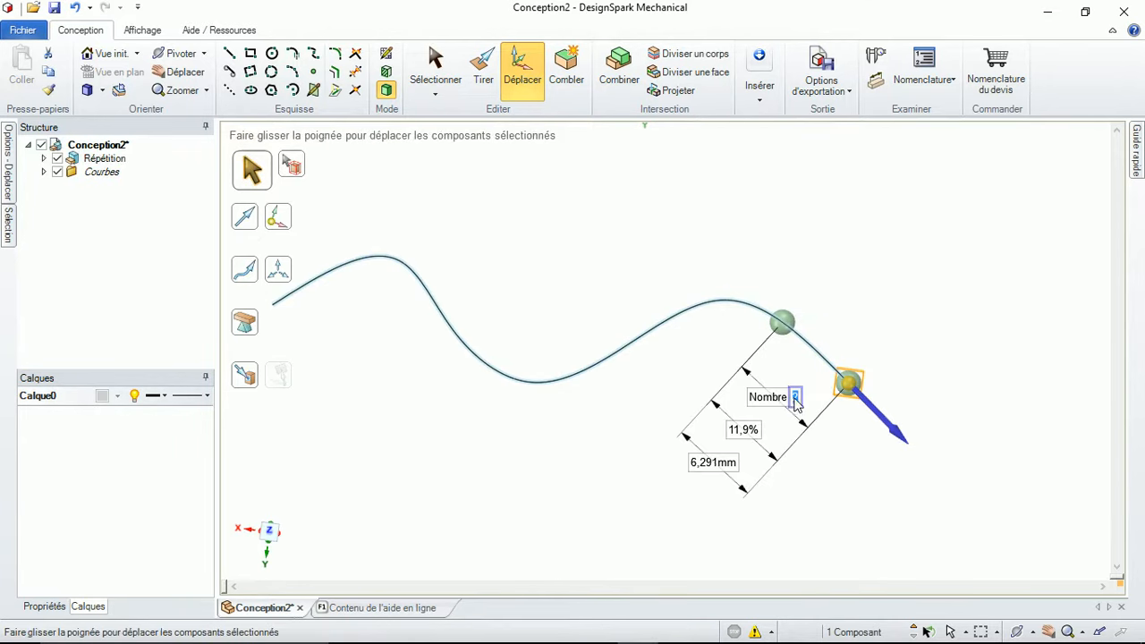
Set the sphere pattern to 18 instances spread over 100% of the spline's length.
left_click(795, 400)
key("Return")
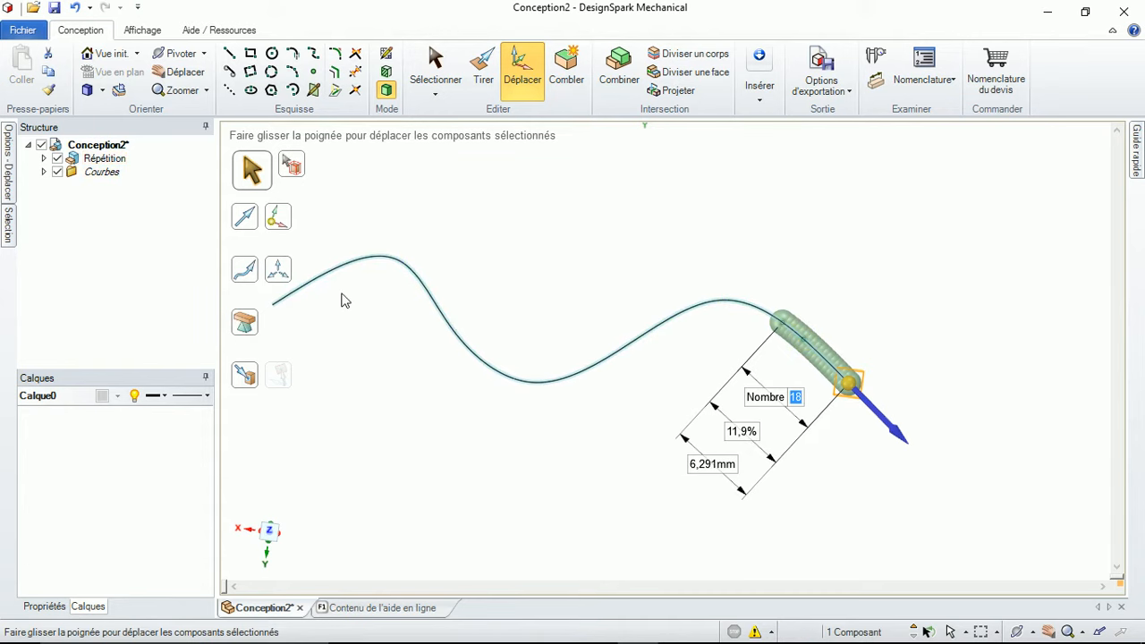
left_click(755, 433)
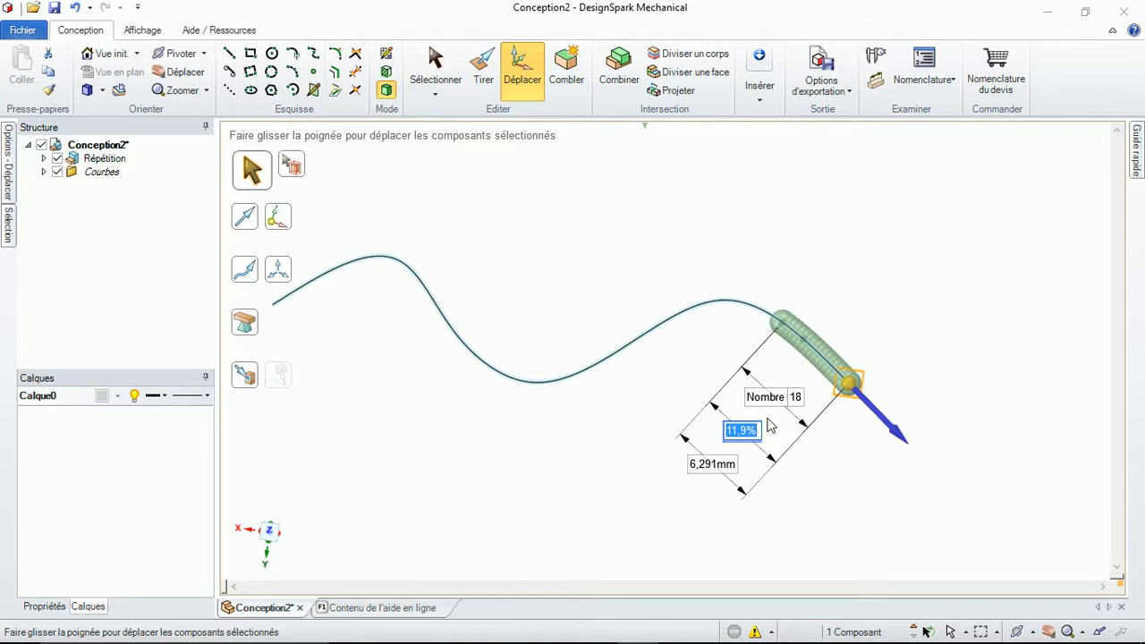
type("100")
key("Return")
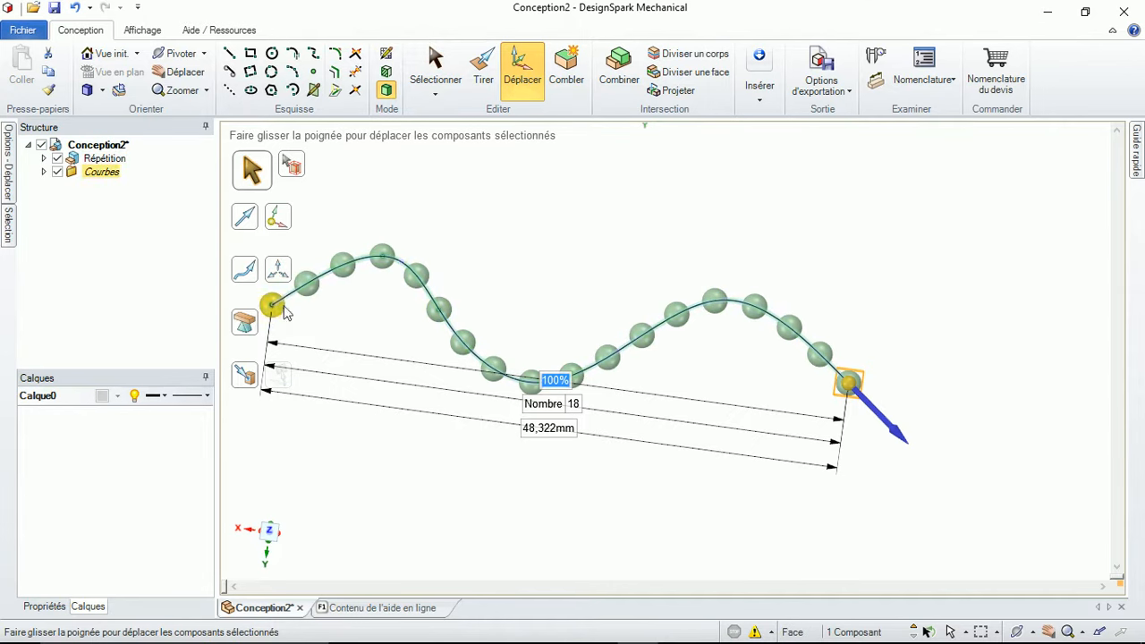
Examine the sphere pattern along the spline from several angles, reviewing the Move tool's pattern-creation option and its trajectory guide.
middle_click_drag(323, 321, 455, 384)
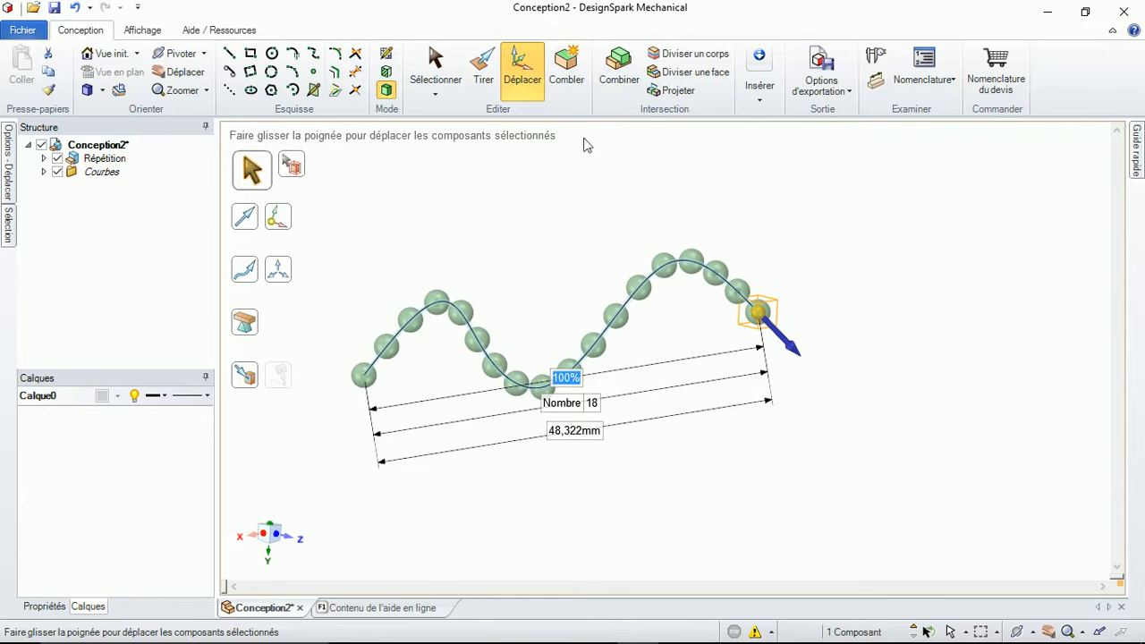
left_click(530, 76)
mouse_move(7, 183)
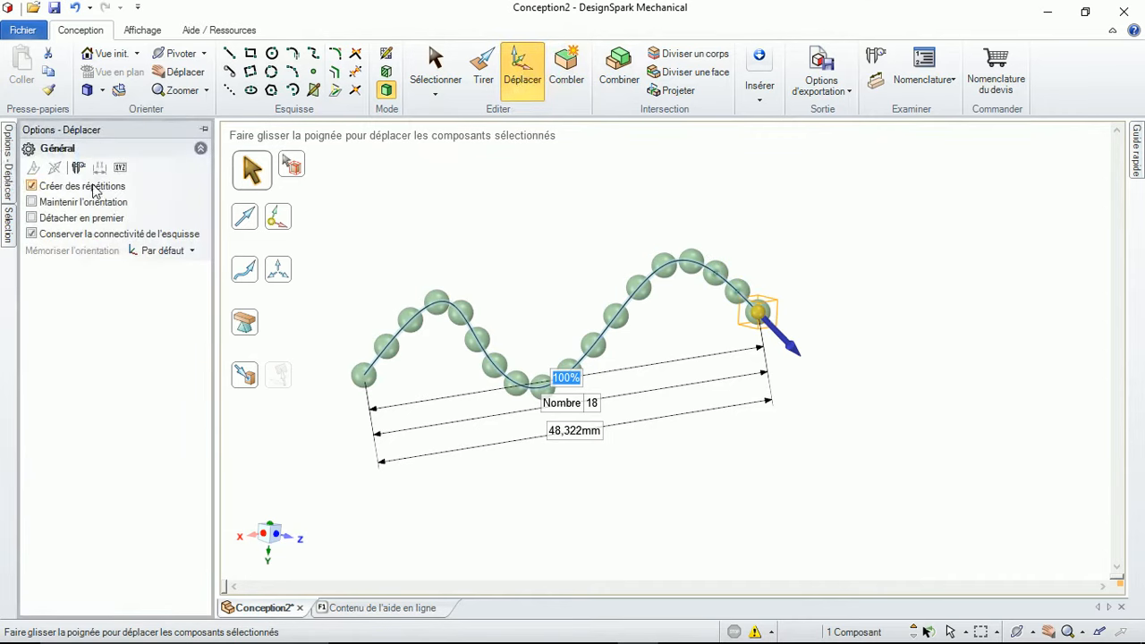
left_click(253, 273)
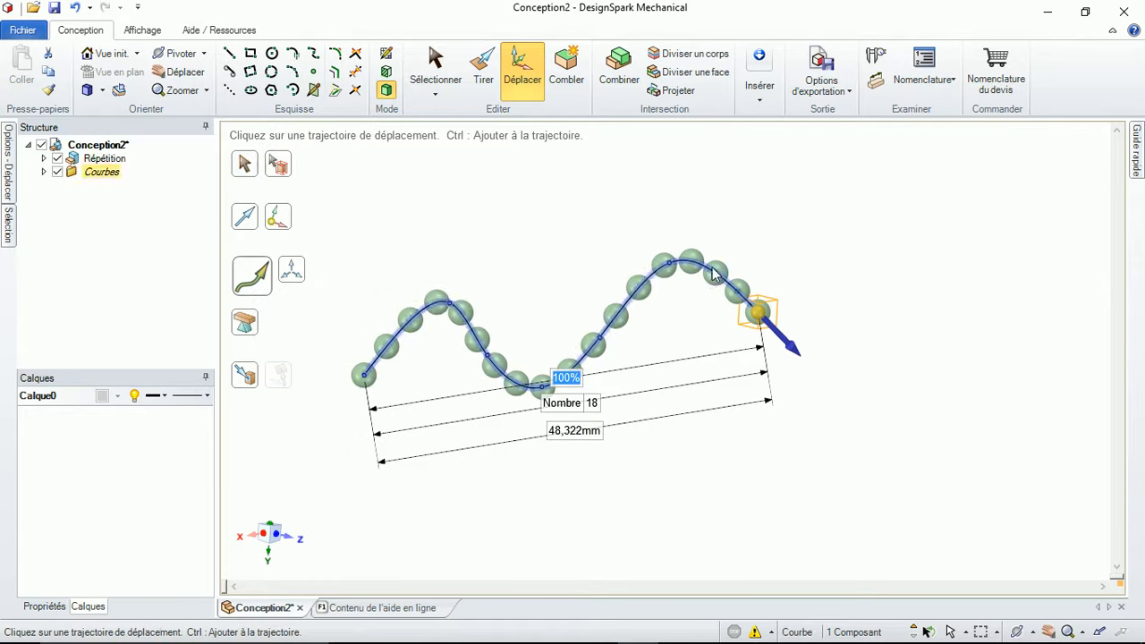
mouse_move(726, 256)
middle_mouse_down()
mouse_move(749, 233)
mouse_move(756, 271)
mouse_move(753, 259)
middle_mouse_up()
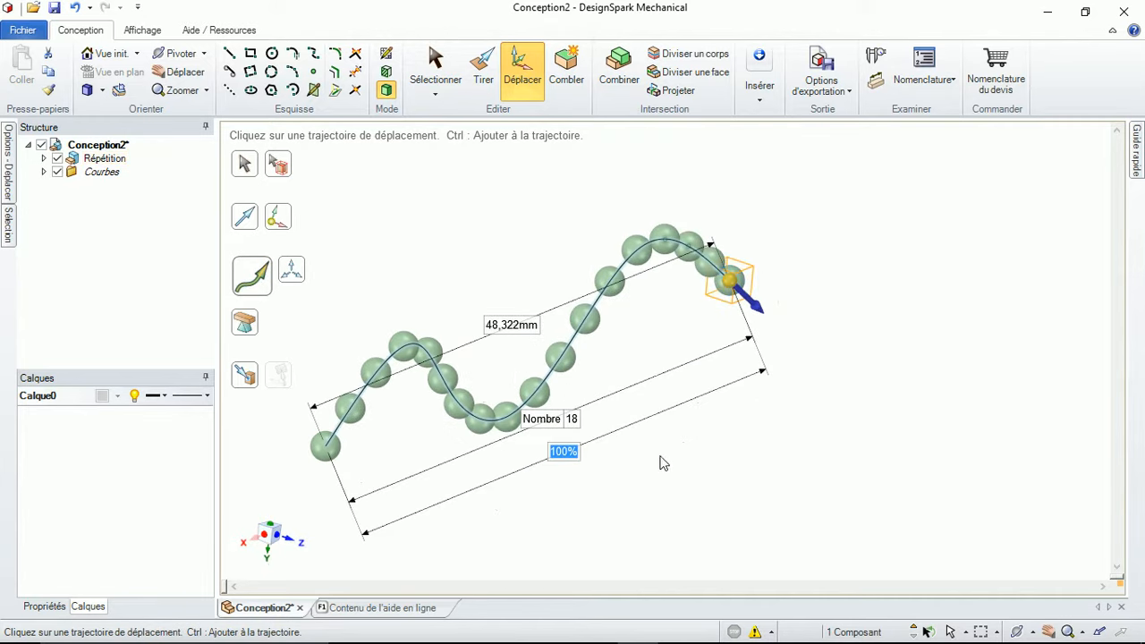
mouse_move(584, 349)
middle_mouse_down()
mouse_move(605, 327)
mouse_move(695, 367)
mouse_move(862, 331)
mouse_move(731, 403)
mouse_move(582, 358)
mouse_move(512, 313)
middle_mouse_up()
scroll(511, 313, "down", 2)
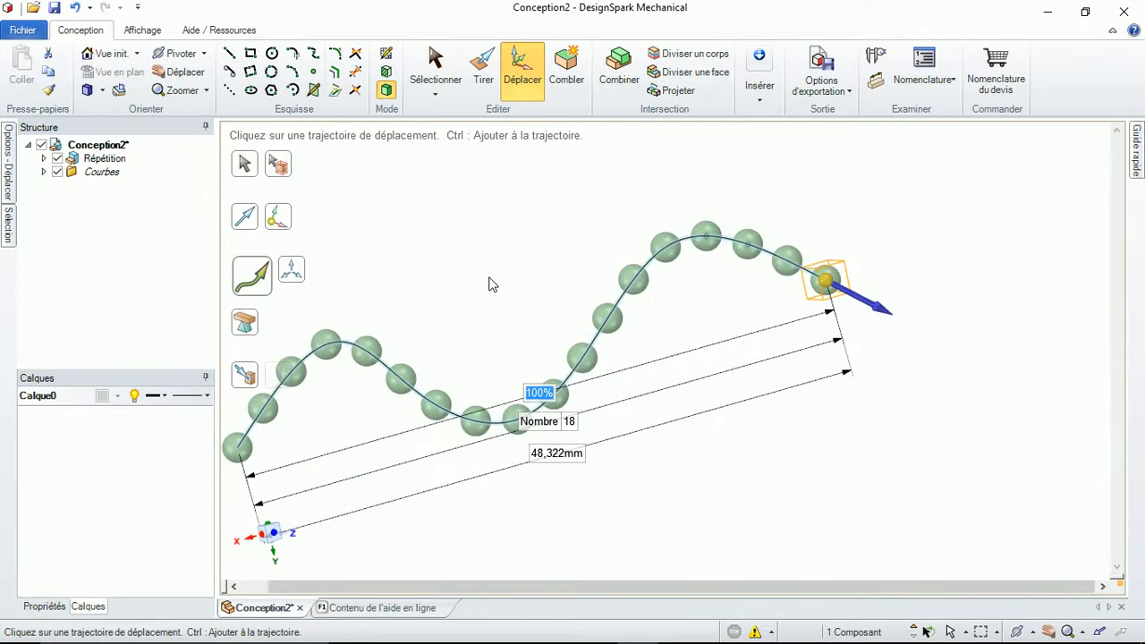
mouse_move(490, 285)
middle_mouse_down()
mouse_move(626, 248)
mouse_move(760, 248)
mouse_move(693, 279)
mouse_move(444, 256)
mouse_move(743, 268)
mouse_move(727, 274)
middle_mouse_up()
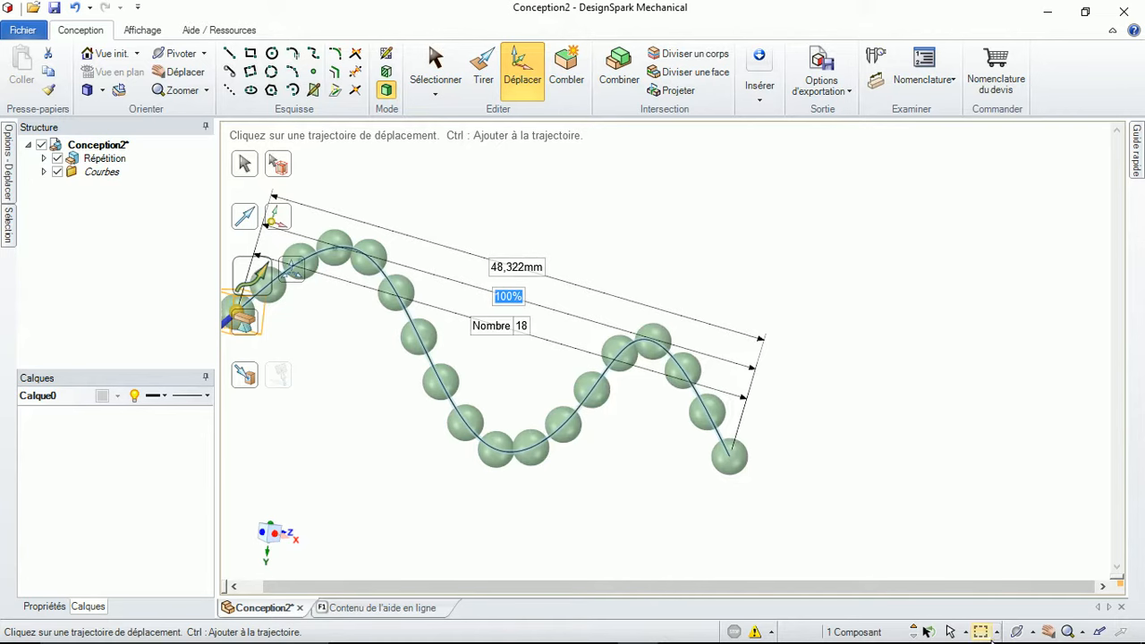
mouse_move(1083, 642)
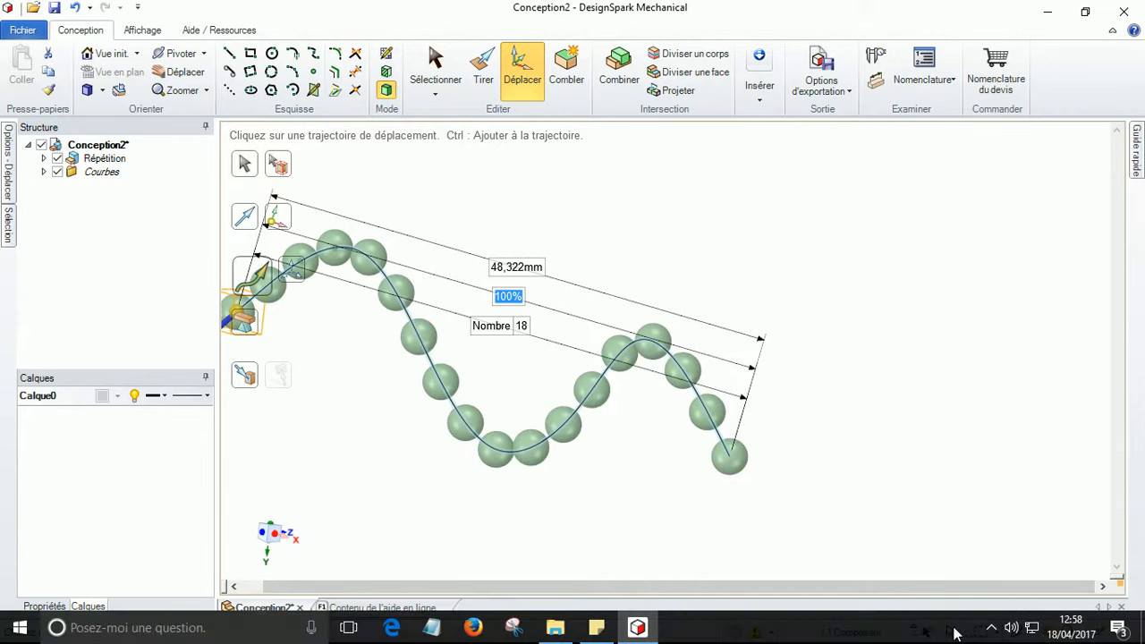
left_click(992, 627)
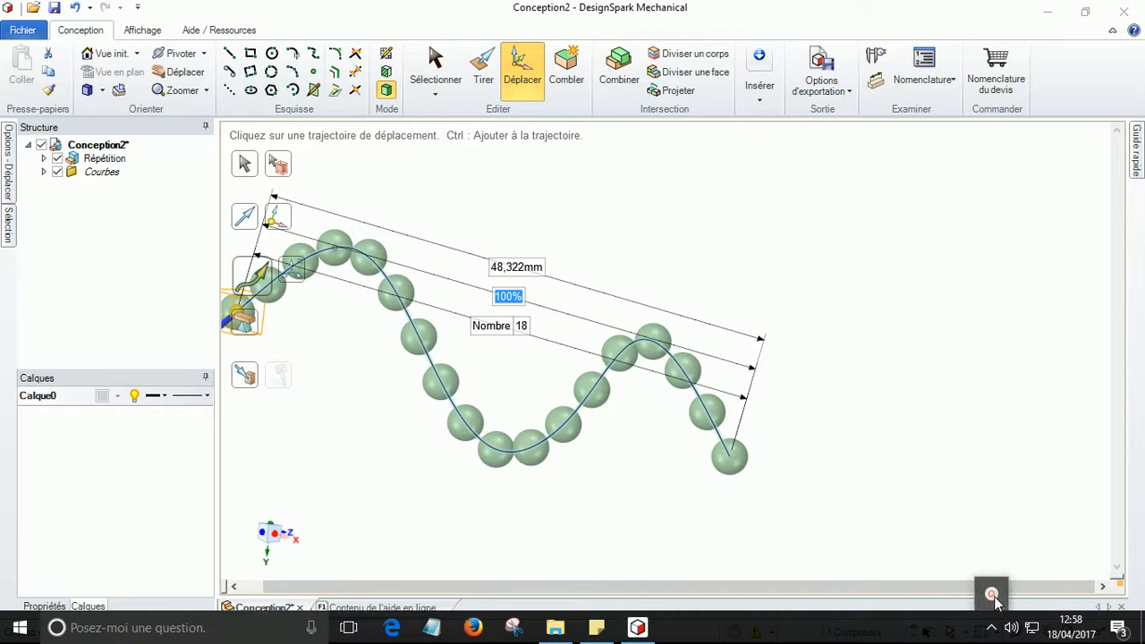
left_click(993, 595)
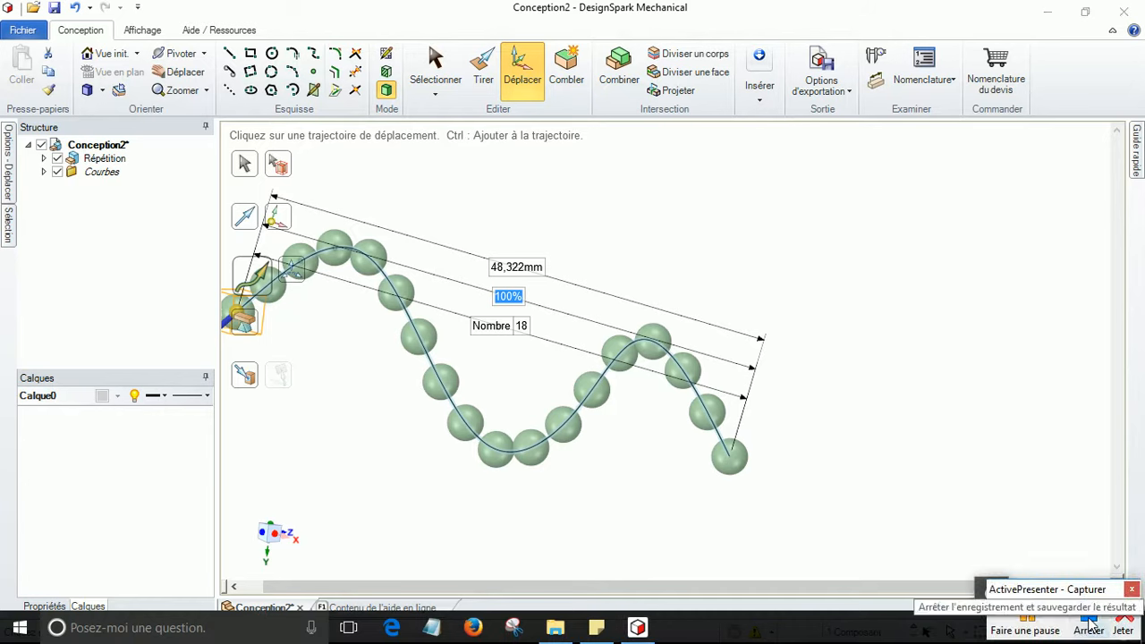